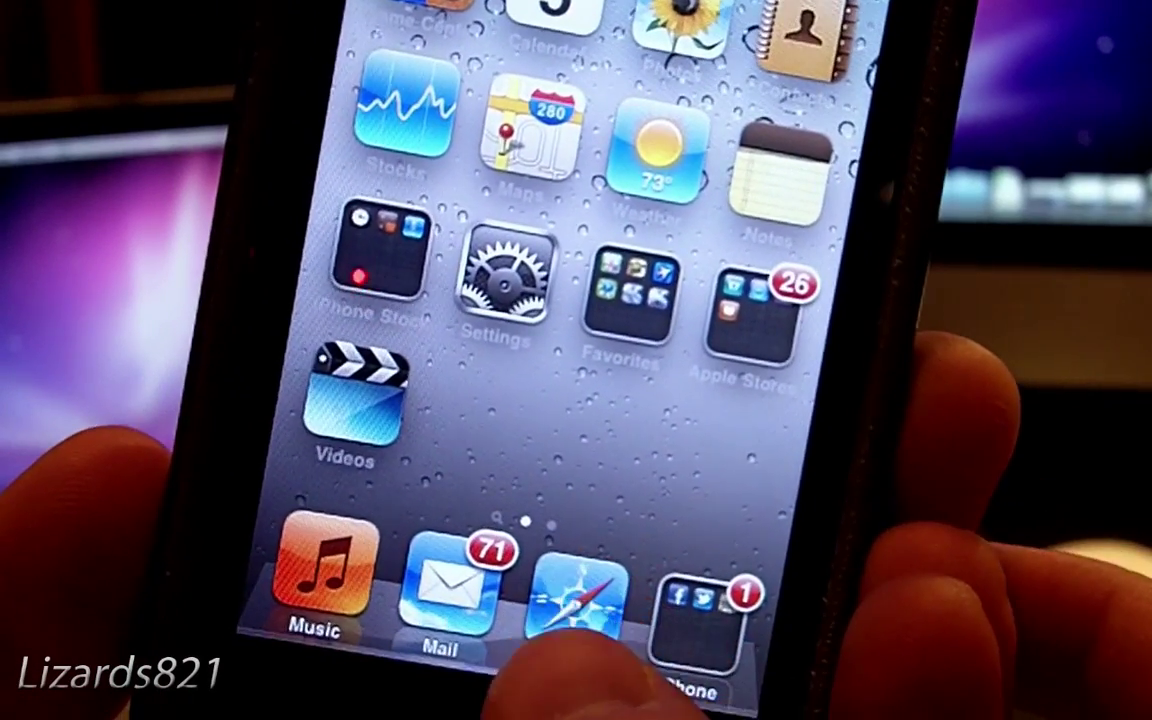
Launch Safari from the iPod touch dock
{"action": "left_click", "coordinate": [570, 600]}
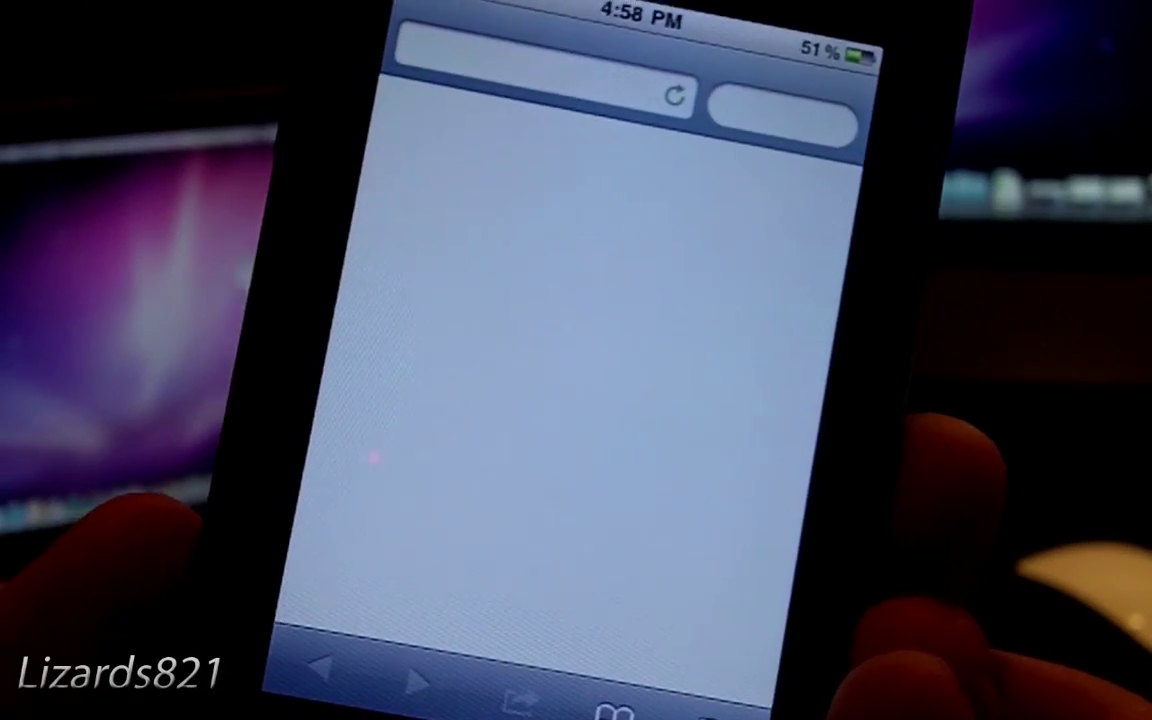
Bring up the multitasking app bar and swipe through the running apps
{"action": "left_click", "coordinate": [600, 710]}
{"action": "left_click_drag", "start_coordinate": [800, 630], "coordinate": [420, 630]}
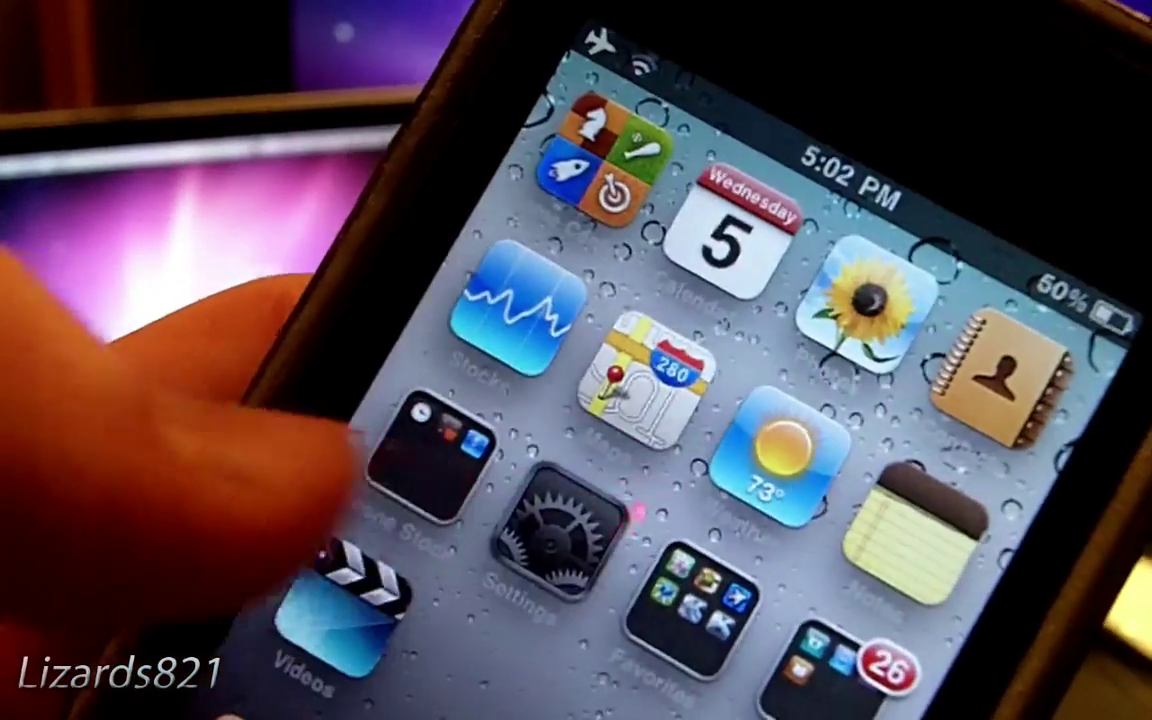
Open the Wi-Fi settings and view the connected network's details
{"action": "left_click", "coordinate": [555, 535]}
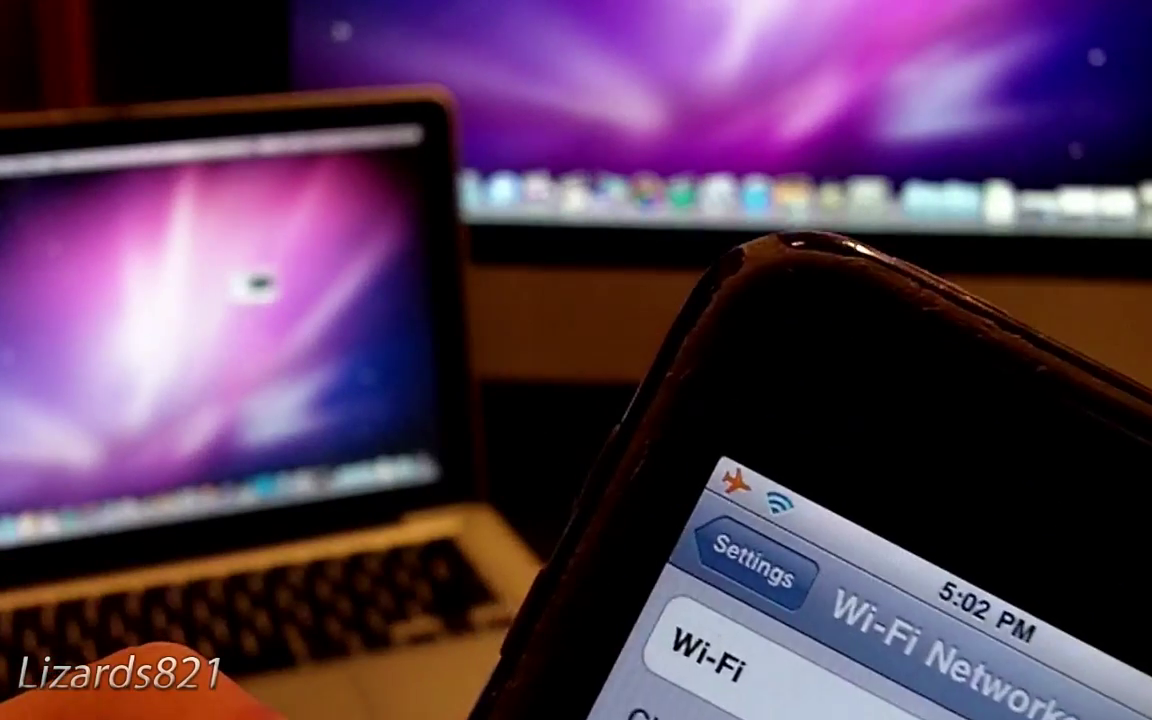
{"action": "left_click", "coordinate": [905, 565]}
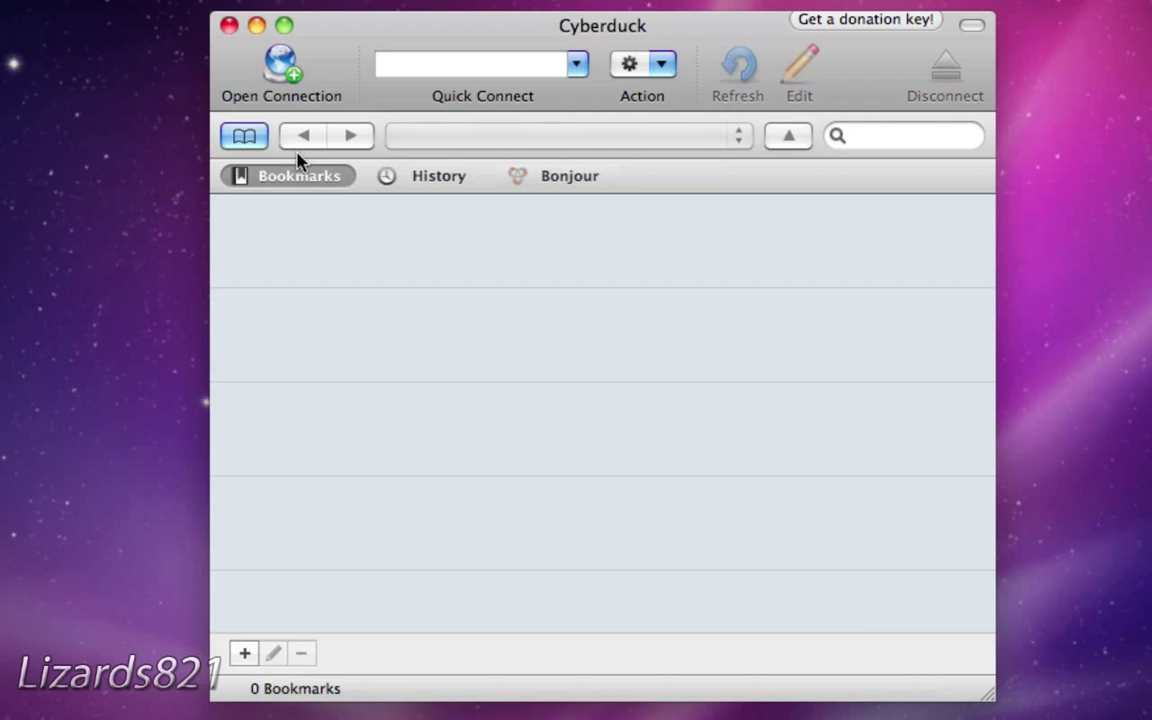
Submit a new SFTP connection on port 22 as user root with the account password
{"action": "left_click", "coordinate": [288, 72]}
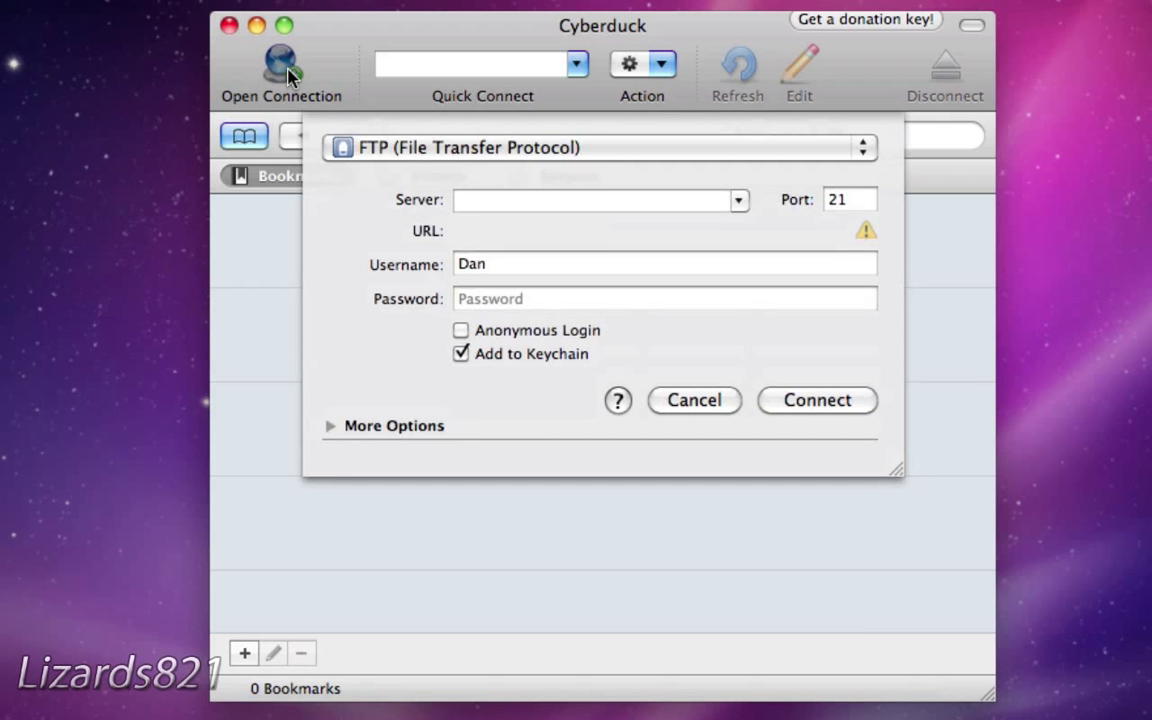
{"action": "left_click", "coordinate": [483, 150]}
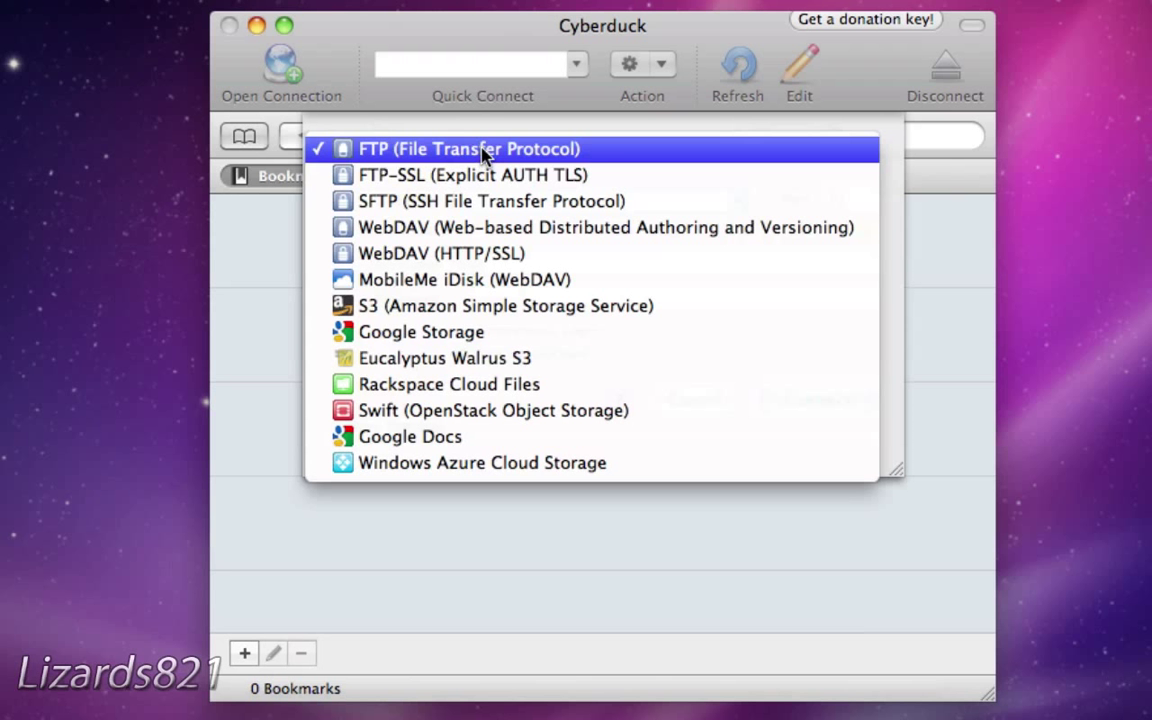
{"action": "left_click", "coordinate": [503, 208]}
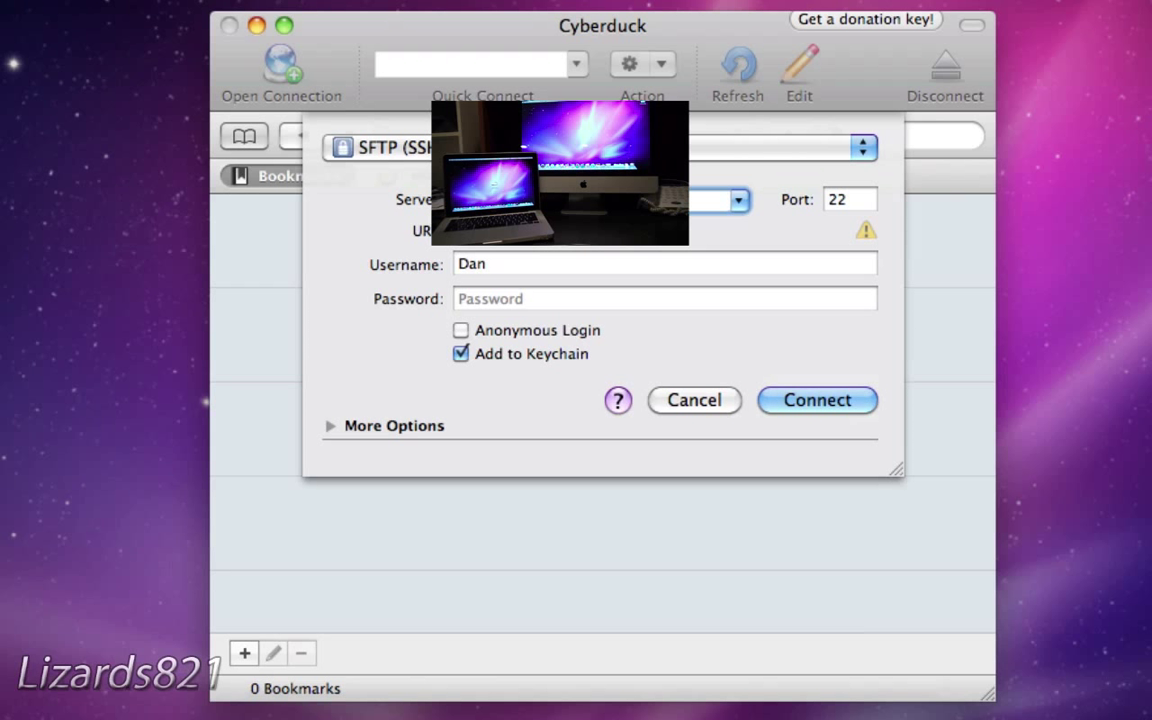
{"action": "key", "text": "Tab"}
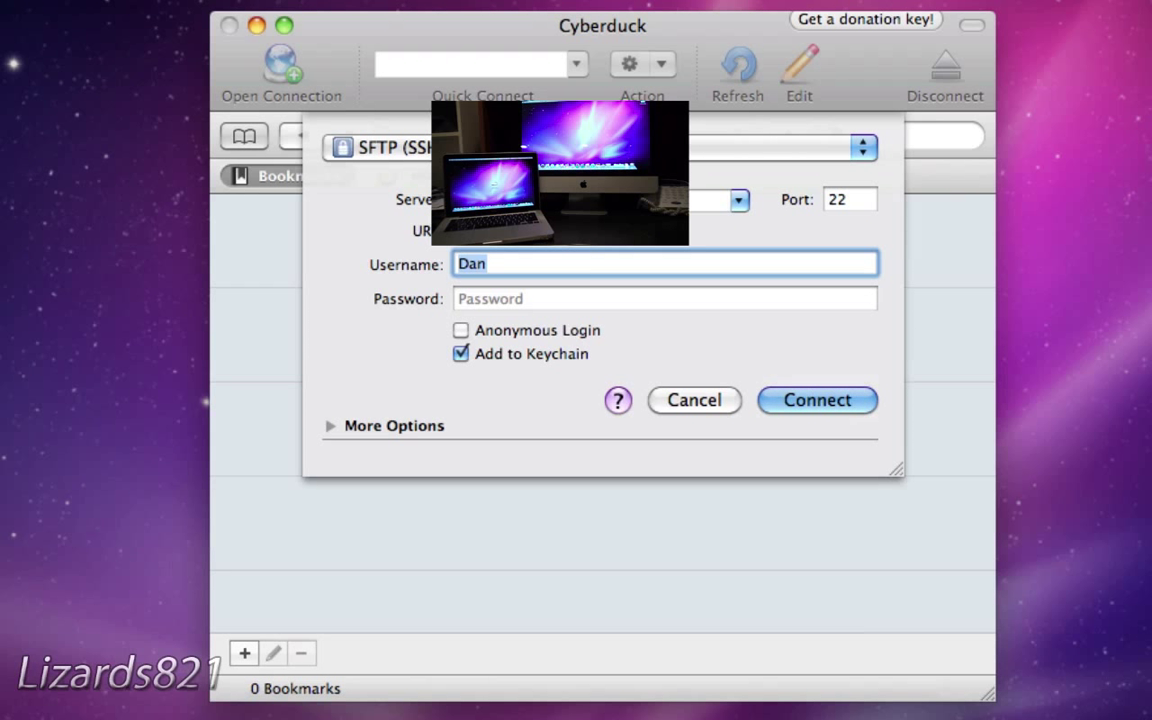
{"action": "type", "text": "root"}
{"action": "key", "text": "Tab"}
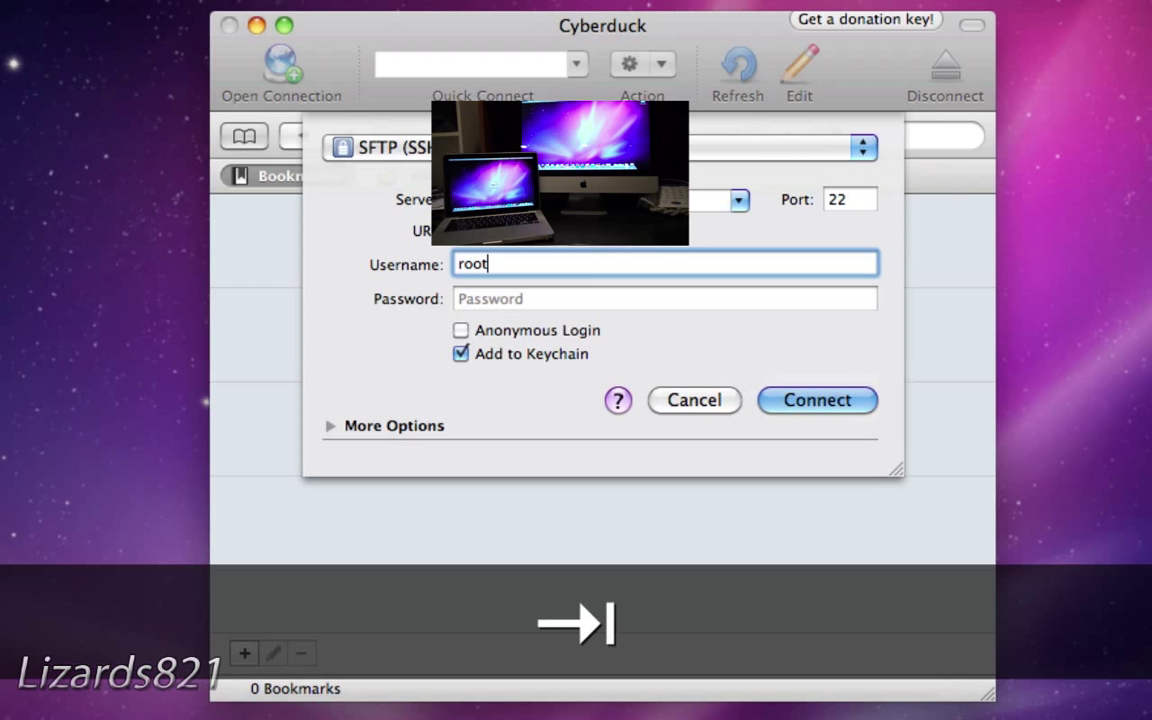
{"action": "type", "text": "••••••"}
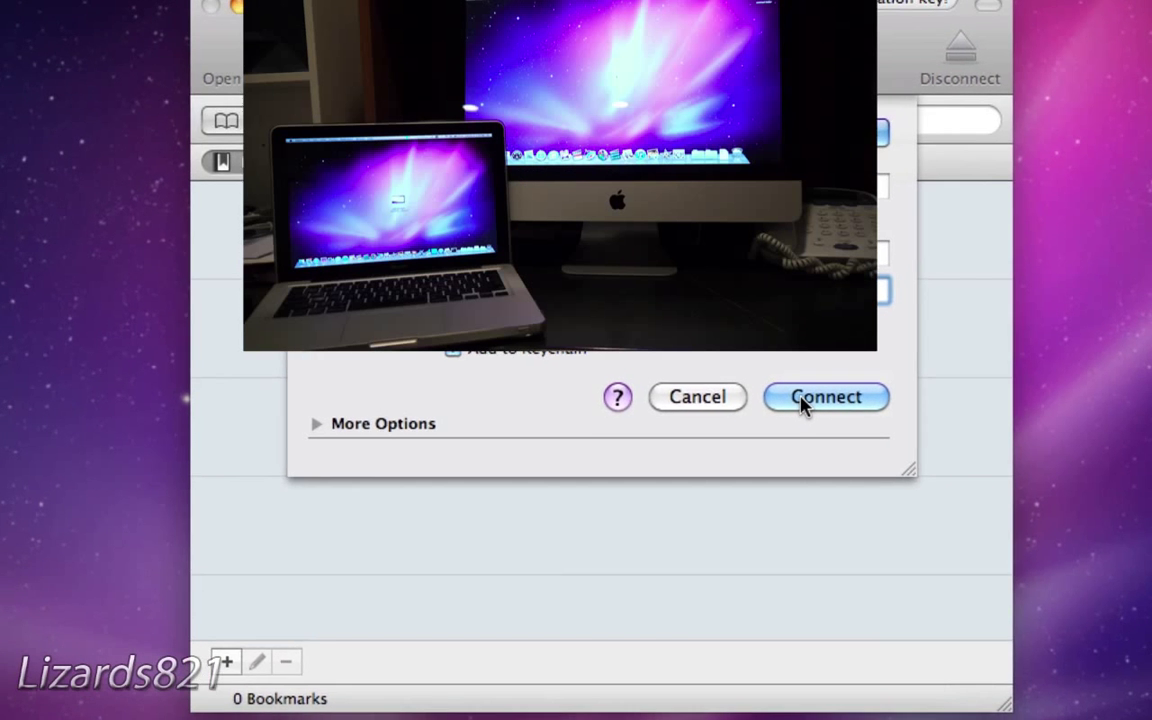
{"action": "left_click", "coordinate": [818, 397]}
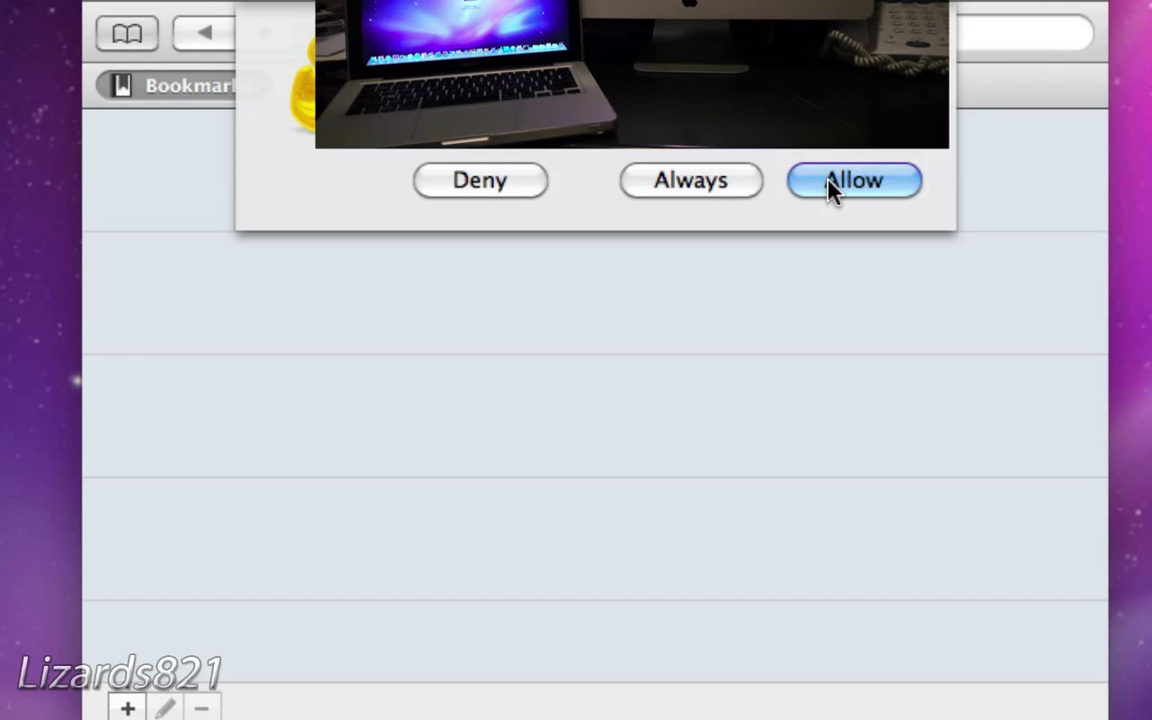
Allow the keychain access prompt and browse to the device's root folder /
{"action": "left_click", "coordinate": [829, 186]}
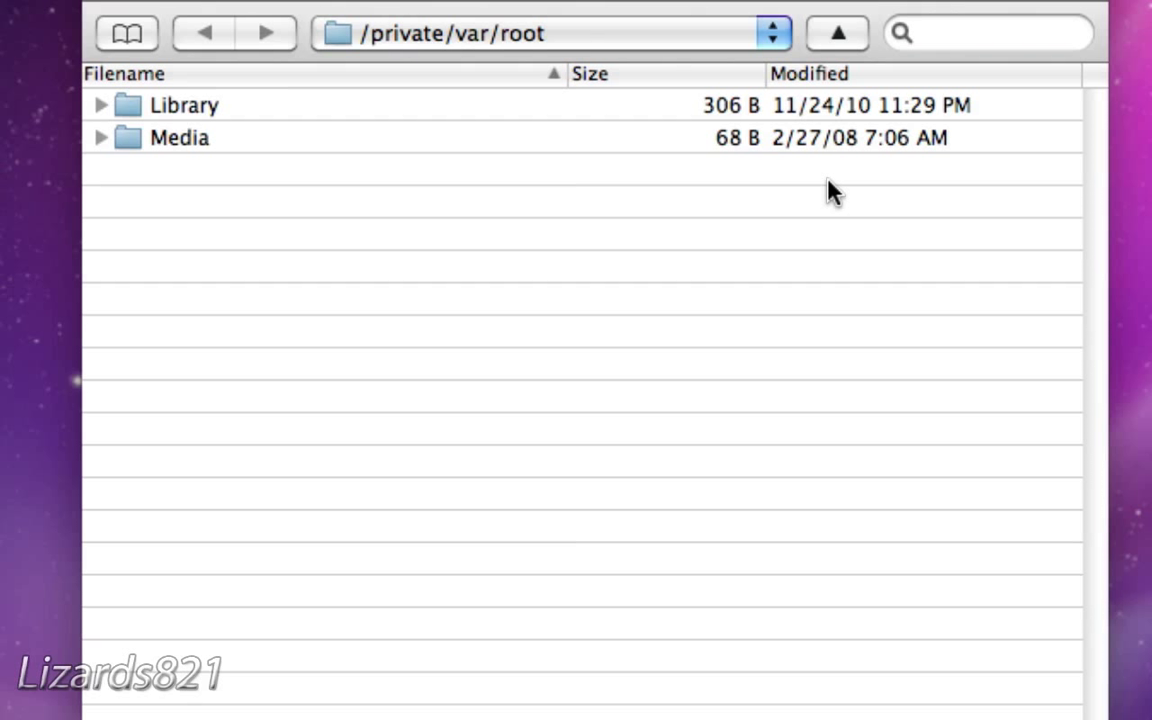
{"action": "left_click", "coordinate": [760, 38]}
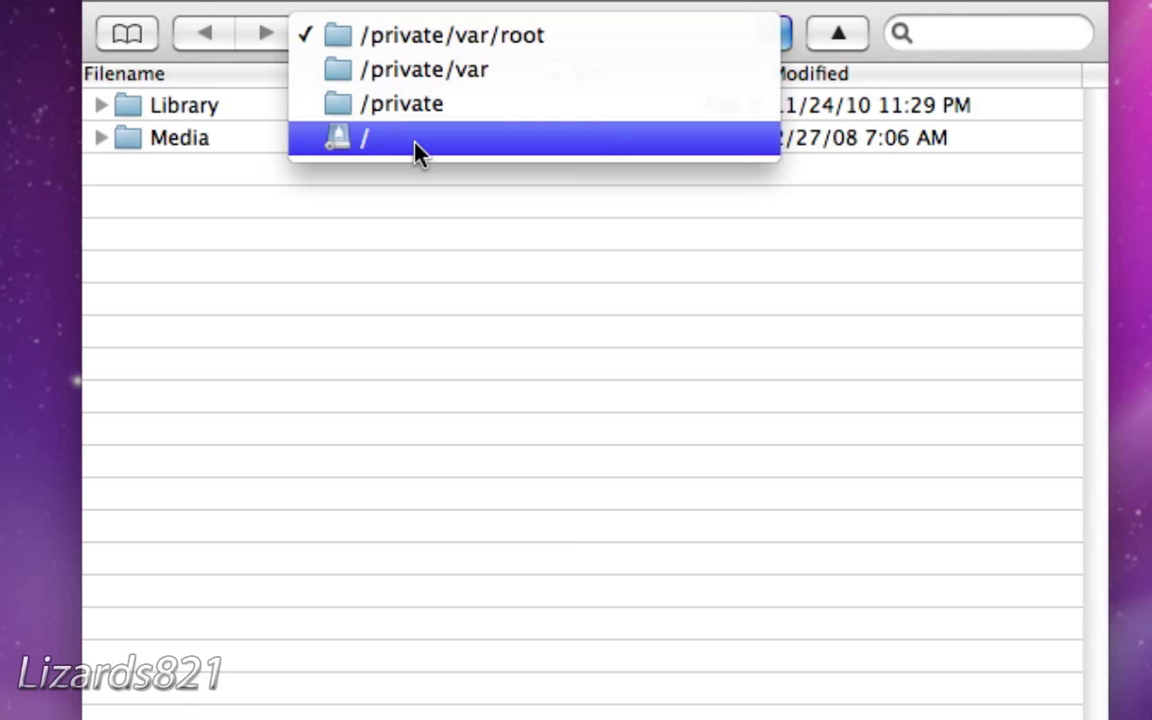
{"action": "left_click", "coordinate": [366, 152]}
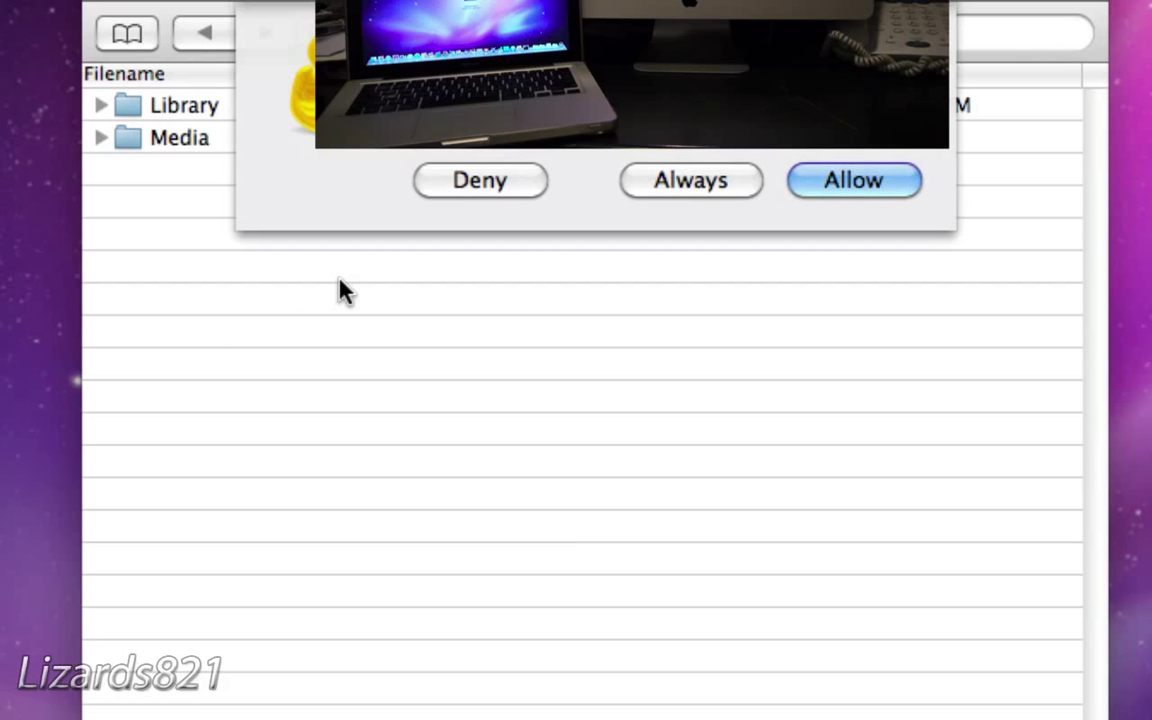
{"action": "key", "text": "Return"}
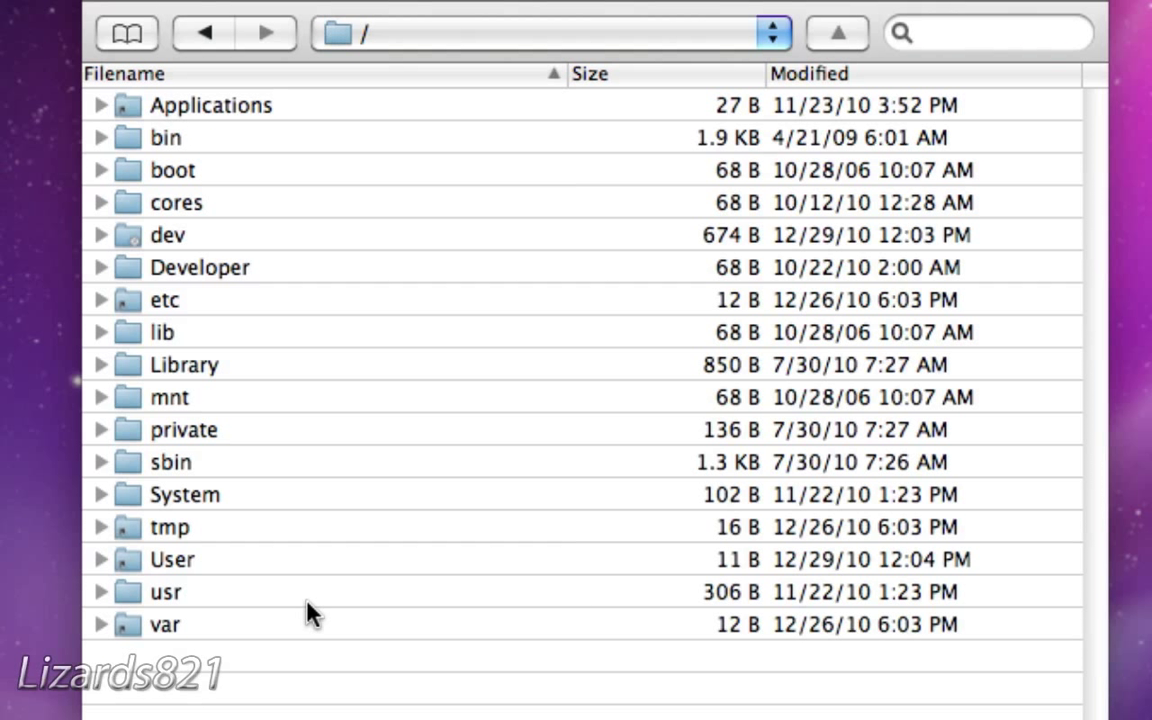
Navigate into /System/Library/CoreServices/SpringBoard.app on the device
{"action": "left_click", "coordinate": [268, 505]}
{"action": "double_click", "coordinate": [268, 505]}
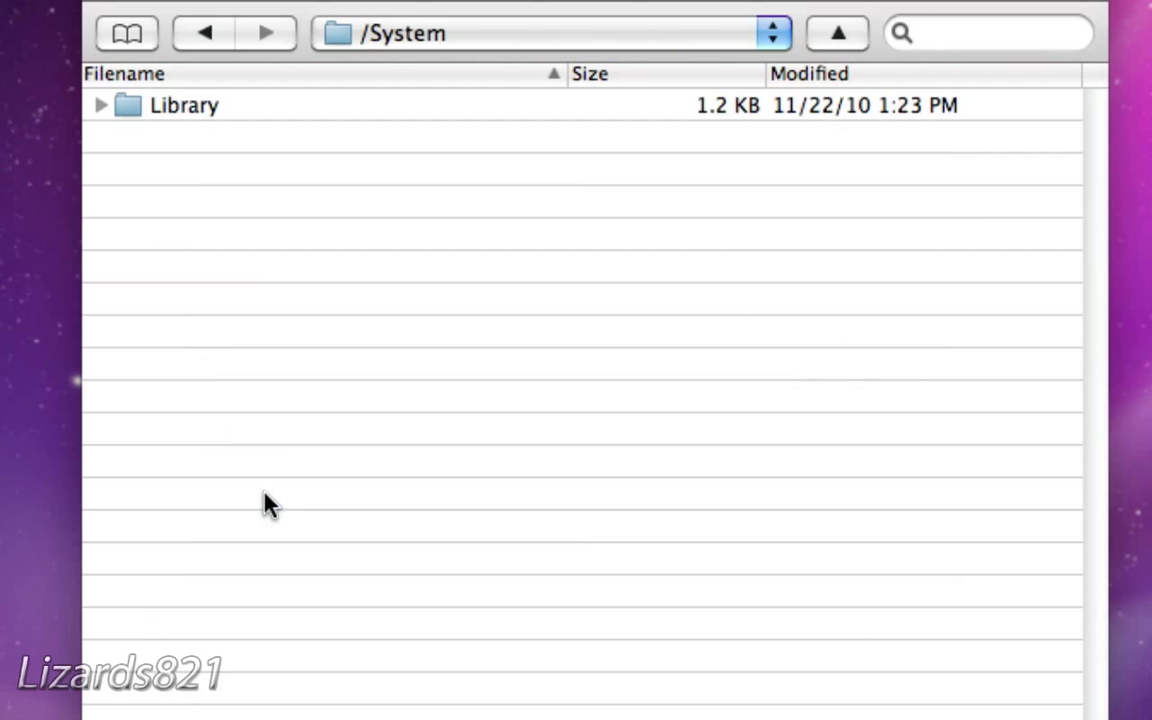
{"action": "left_click", "coordinate": [188, 108]}
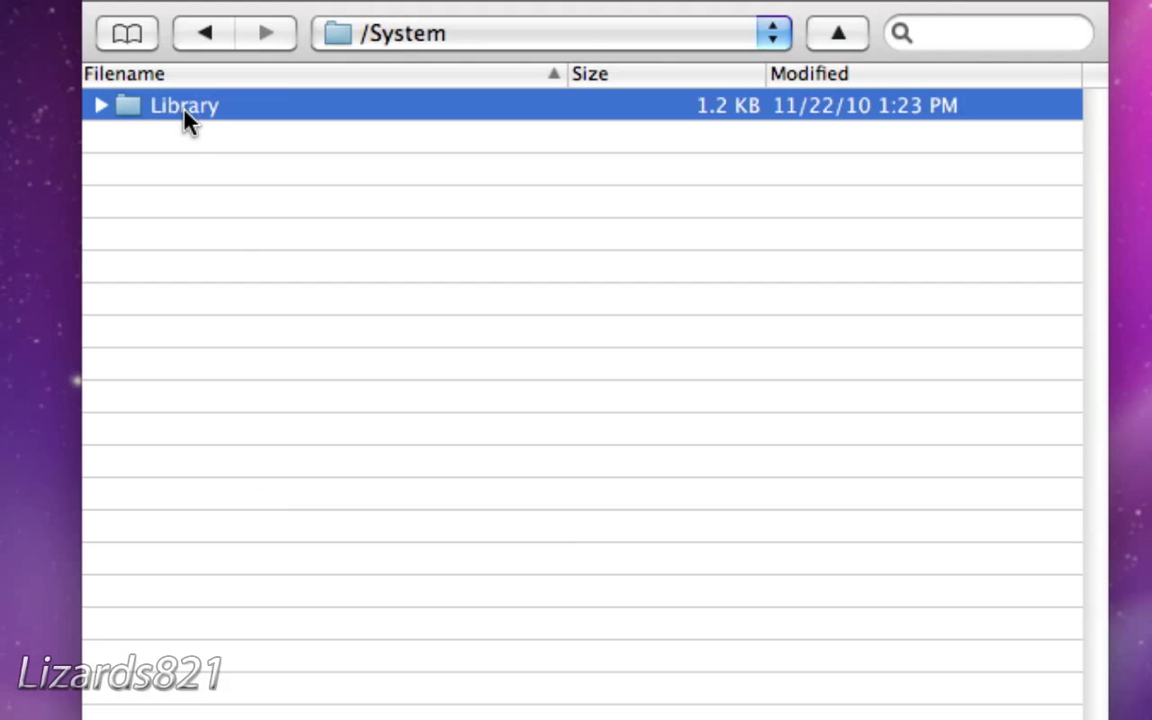
{"action": "double_click", "coordinate": [188, 108]}
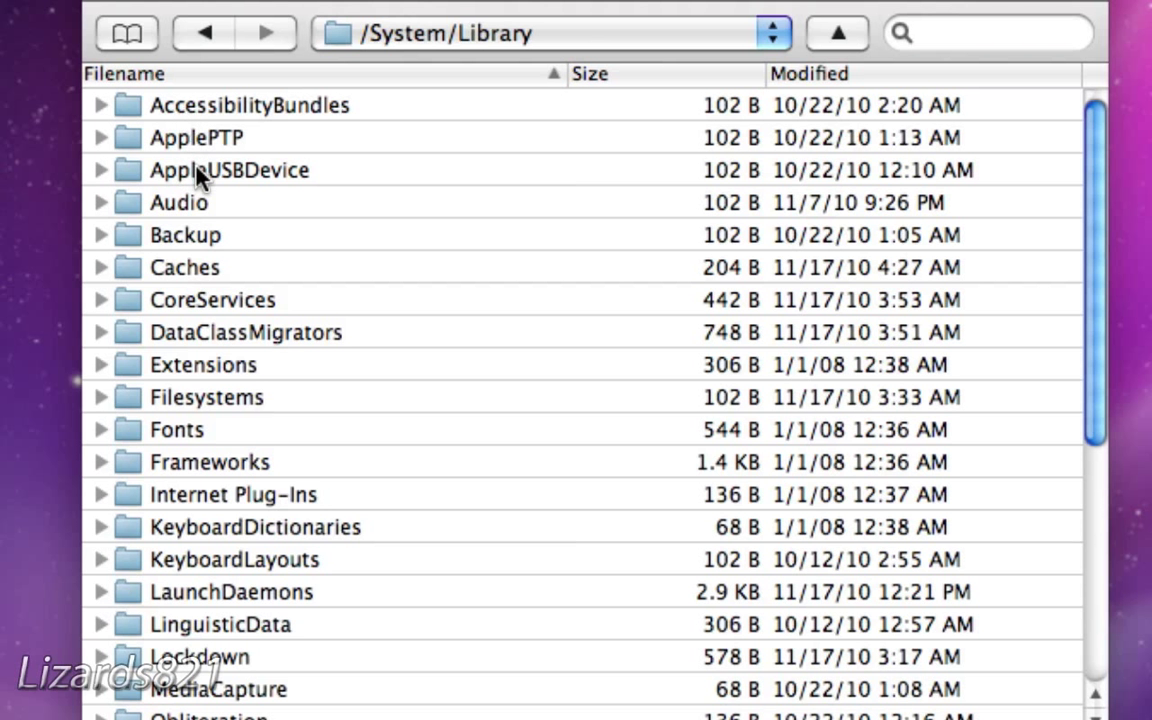
{"action": "left_click", "coordinate": [226, 310]}
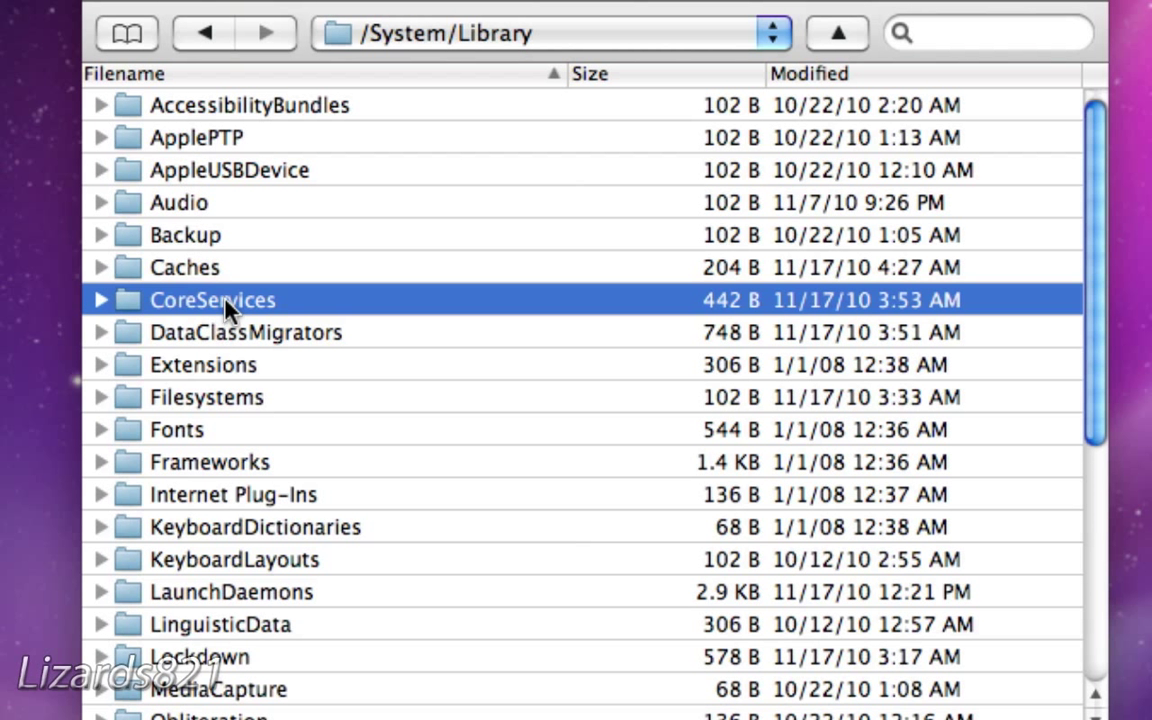
{"action": "double_click", "coordinate": [226, 310]}
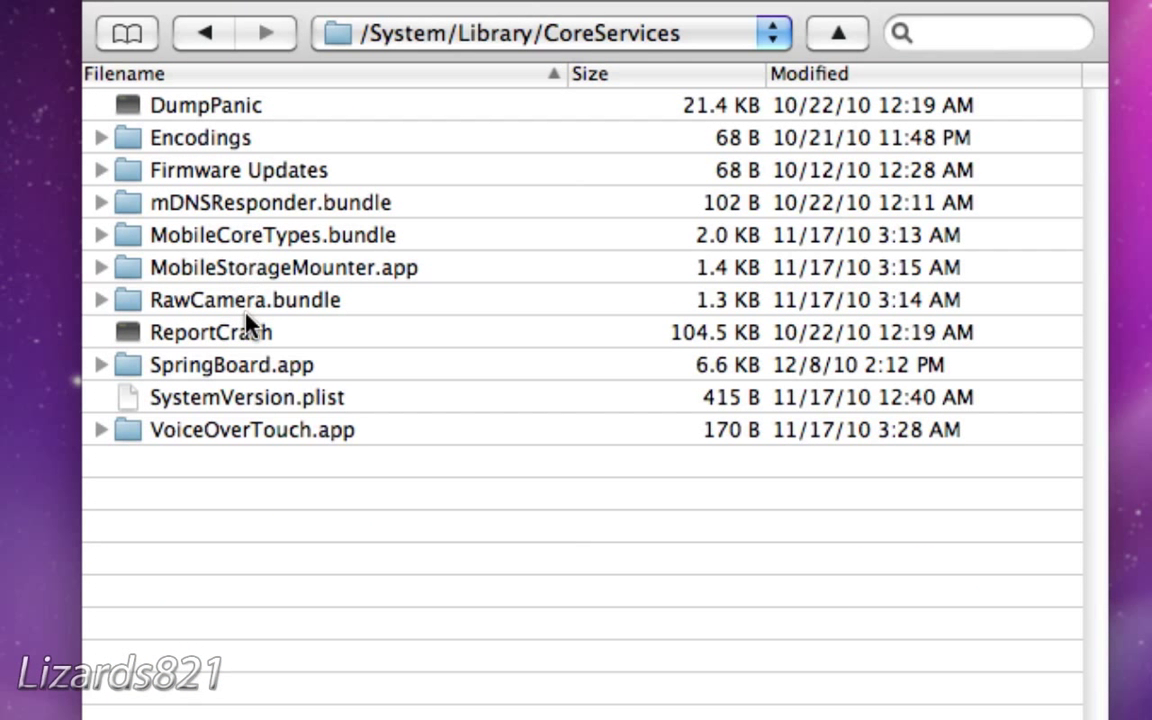
{"action": "left_click", "coordinate": [245, 367]}
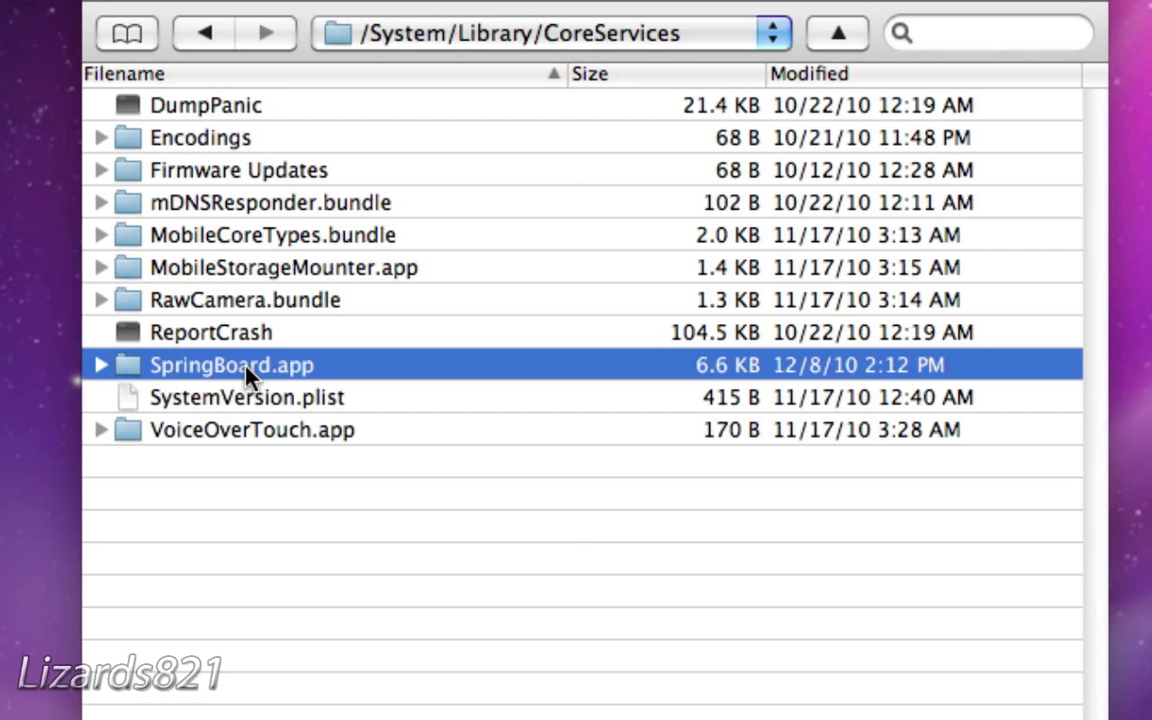
{"action": "double_click", "coordinate": [245, 367]}
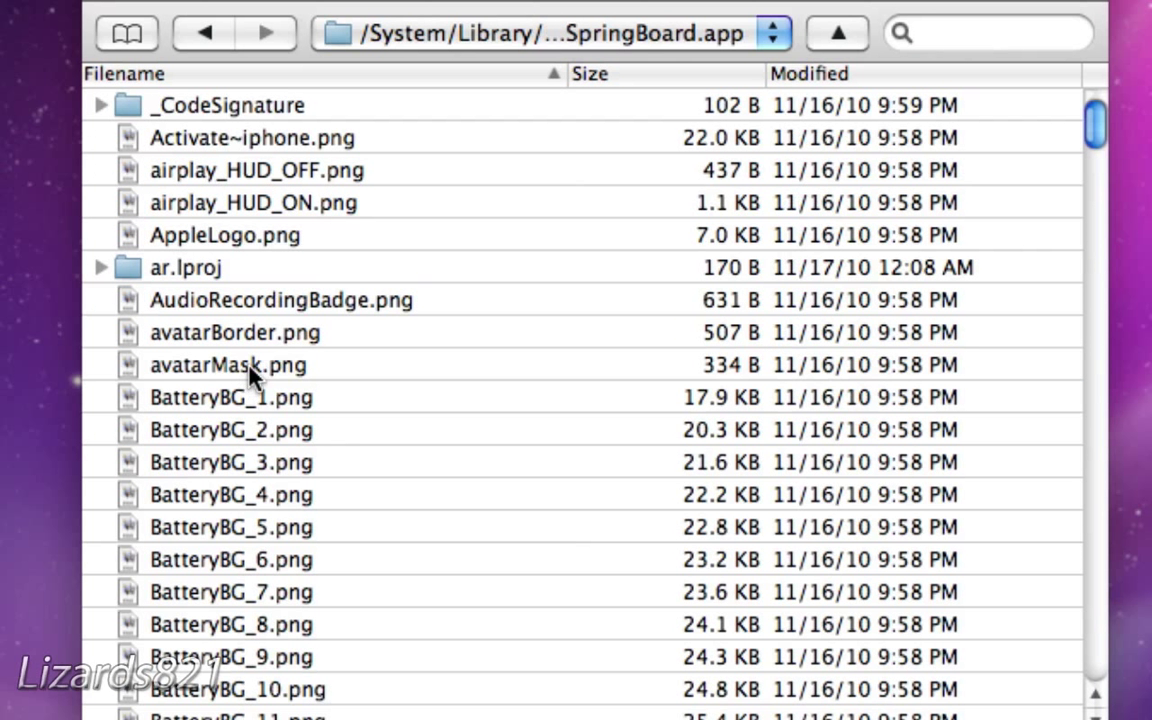
Check the notes on the plist keys and scroll the listing to N72AP.plist (2.3 KB)
{"action": "scroll", "coordinate": [420, 400], "scroll_direction": "down", "scroll_amount": 4}
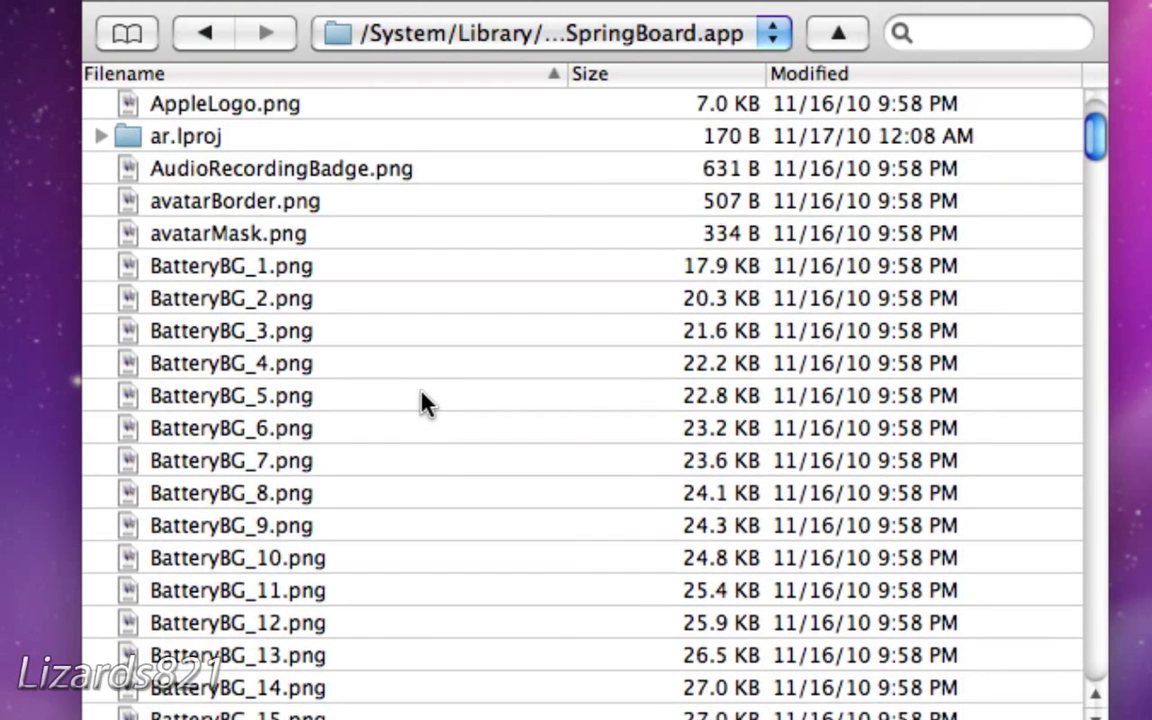
{"action": "scroll", "coordinate": [420, 400], "scroll_direction": "down", "scroll_amount": 7}
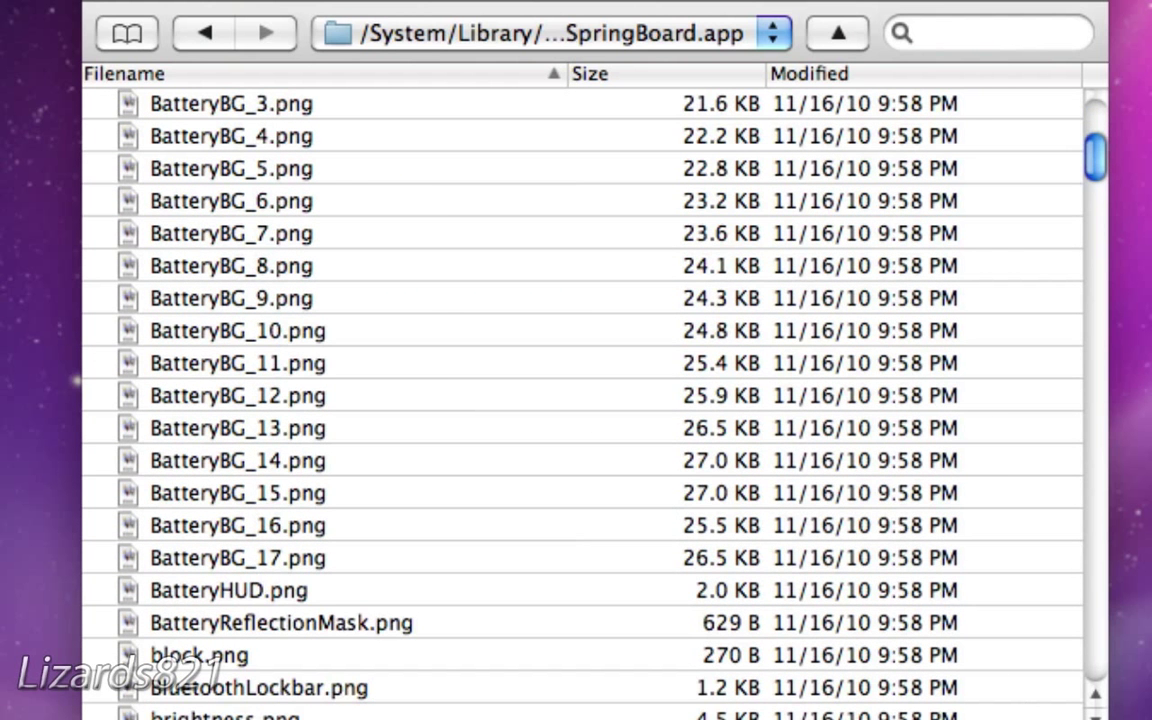
{"action": "key", "text": "super+Tab"}
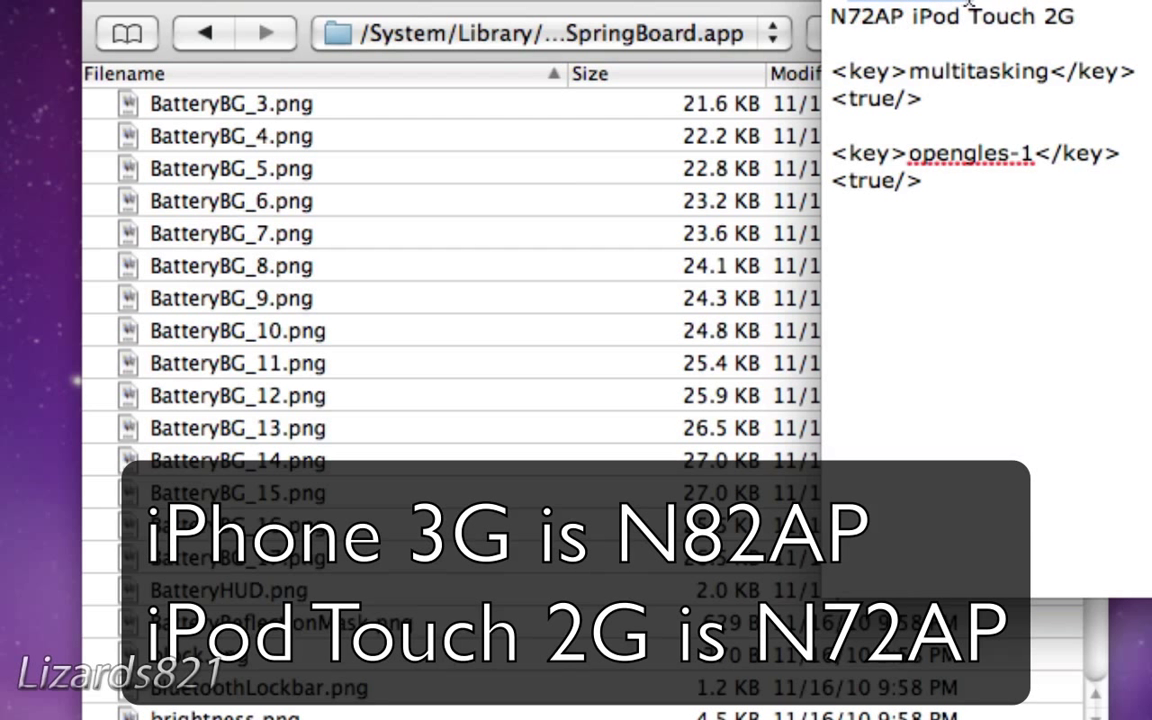
{"action": "left_click_drag", "start_coordinate": [910, 18], "coordinate": [1110, 22]}
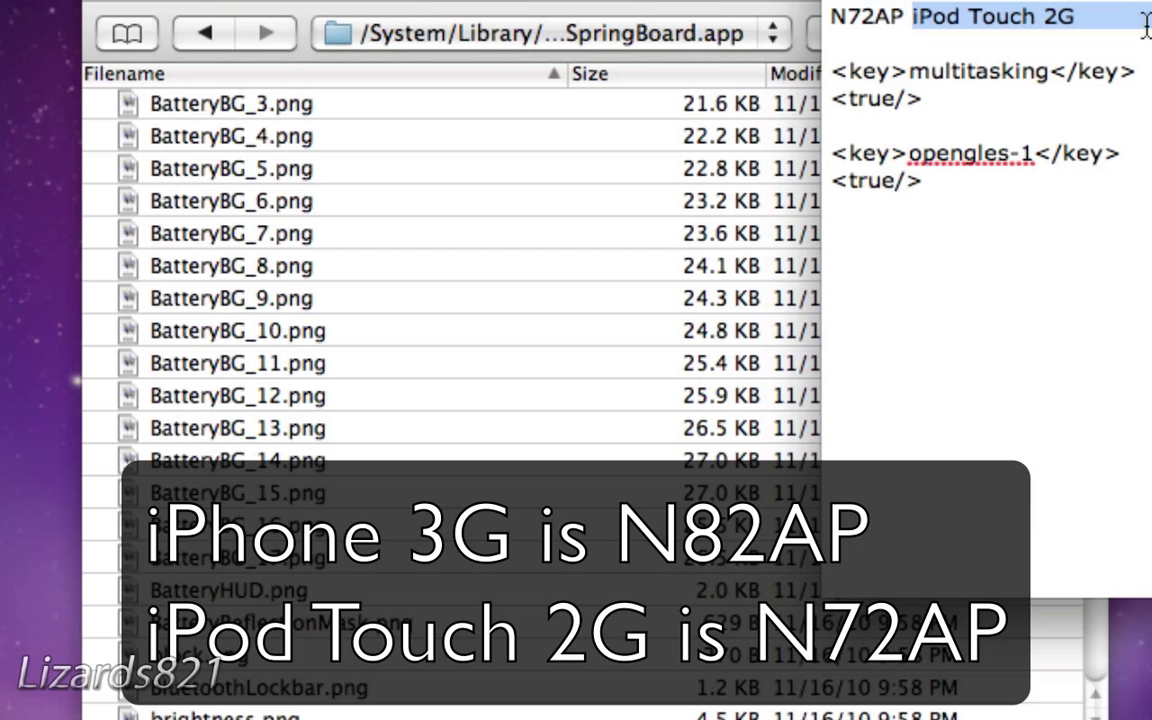
{"action": "left_click", "coordinate": [983, 33]}
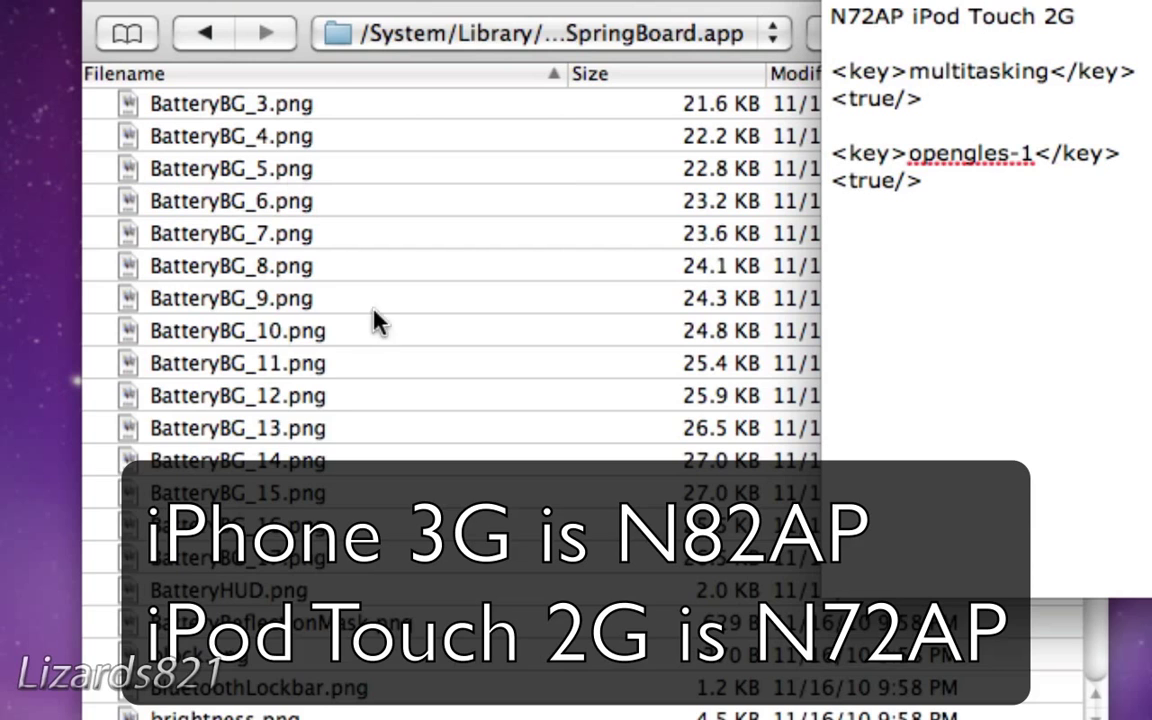
{"action": "scroll", "coordinate": [356, 324], "scroll_direction": "down", "scroll_amount": 12}
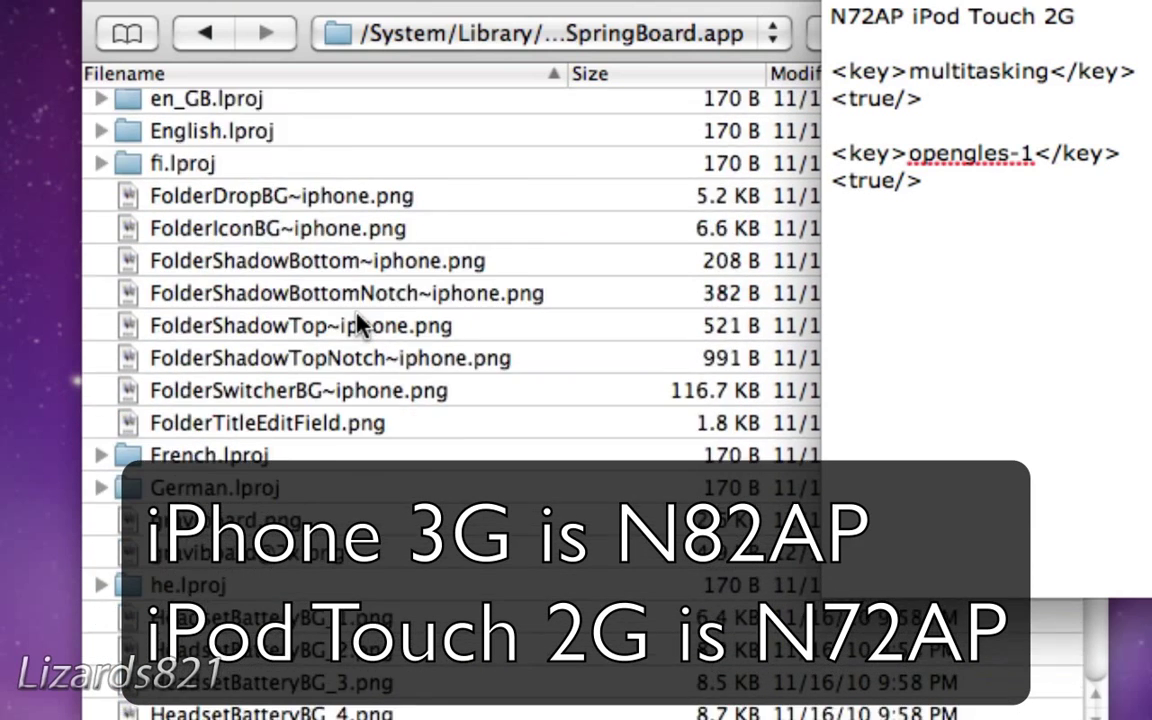
{"action": "scroll", "coordinate": [356, 324], "scroll_direction": "down", "scroll_amount": 15}
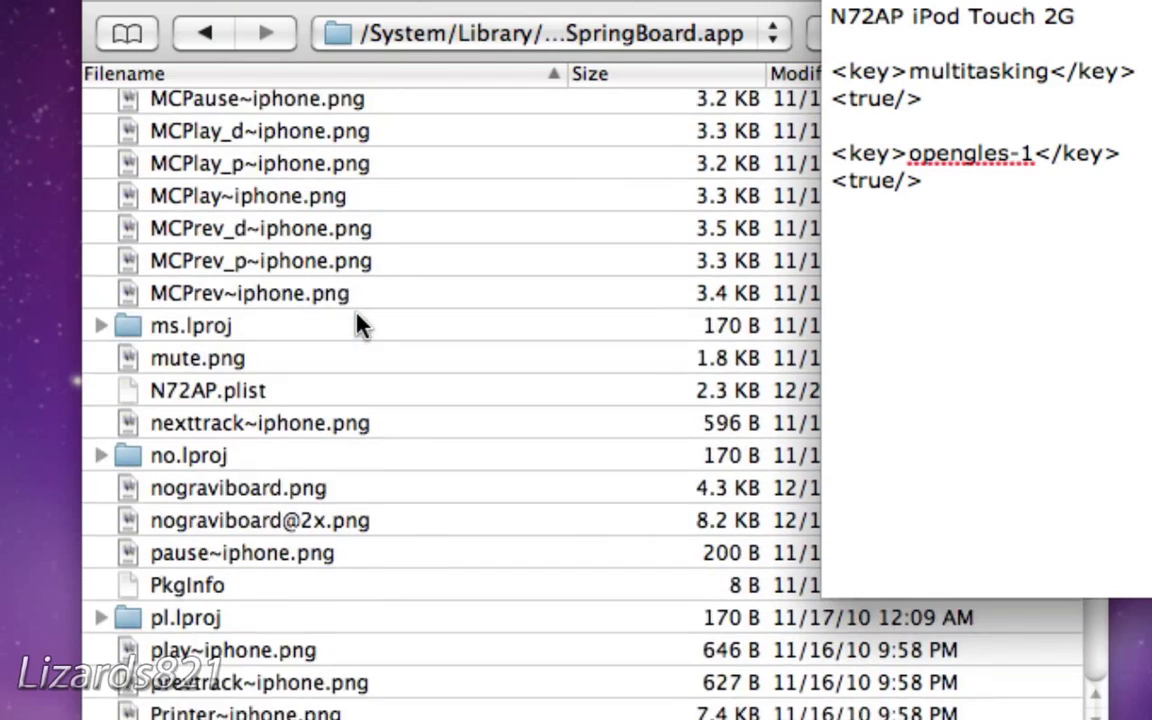
{"action": "scroll", "coordinate": [360, 325], "scroll_direction": "down", "scroll_amount": 3}
{"action": "scroll", "coordinate": [360, 325], "scroll_direction": "up", "scroll_amount": 5}
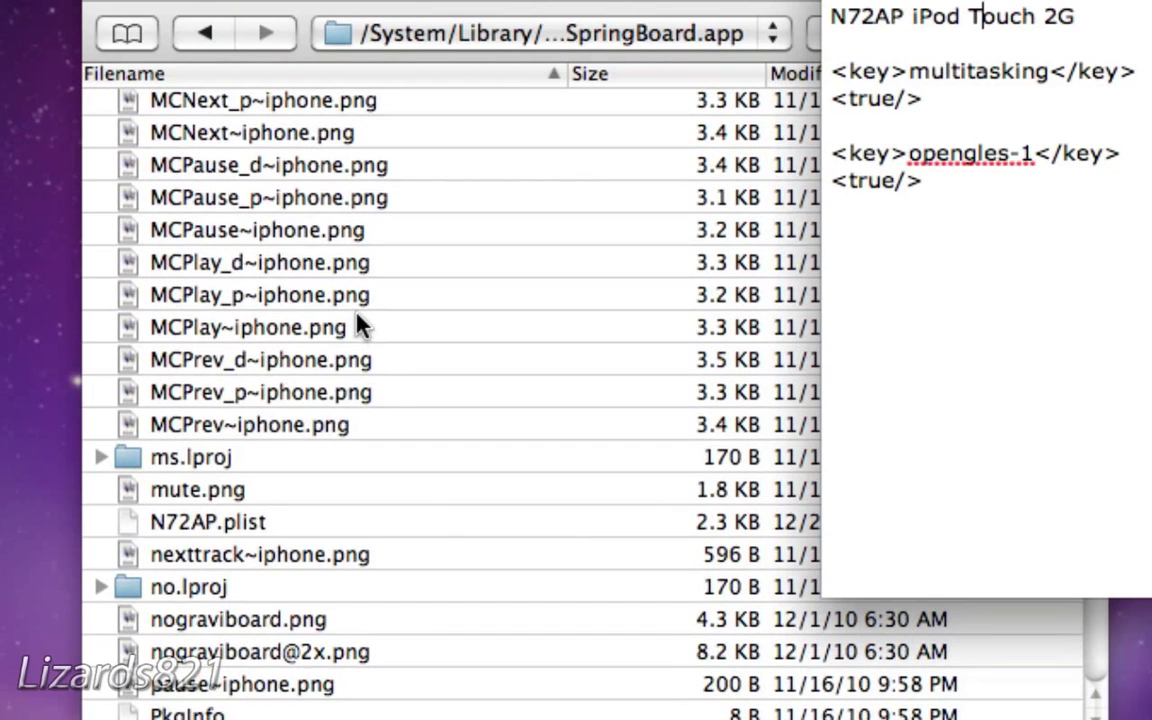
Download N72AP.plist to the Mac's Downloads folder, allowing the permission prompt
{"action": "left_click", "coordinate": [204, 533]}
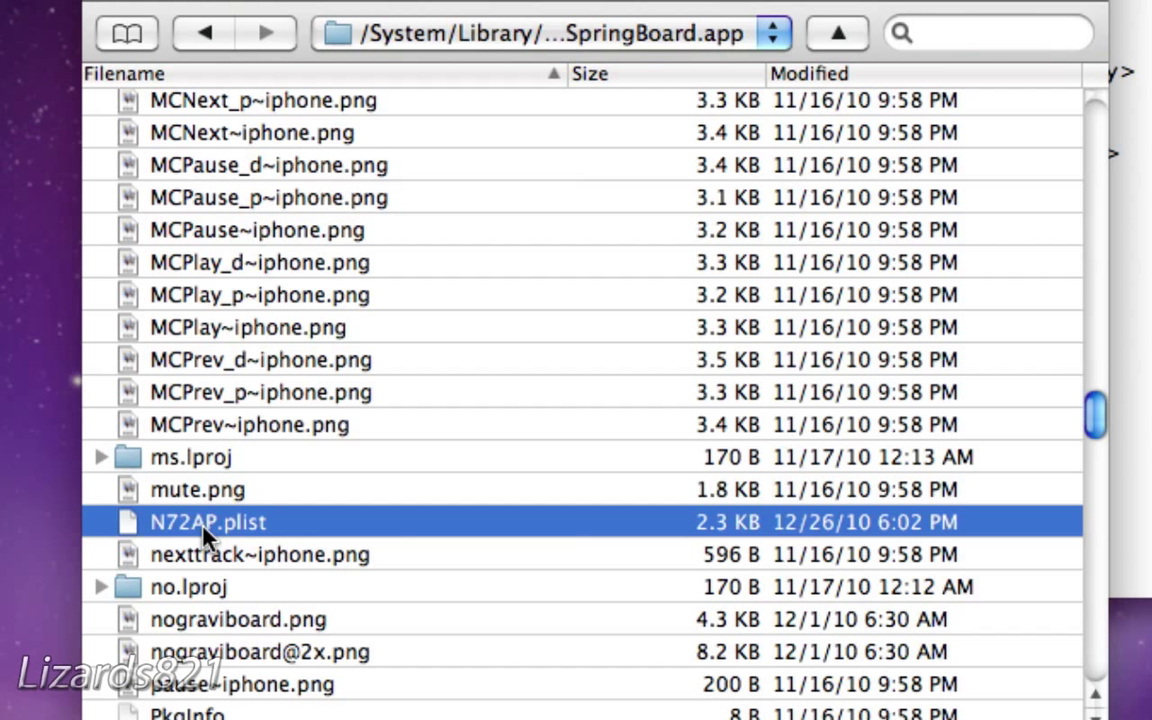
{"action": "double_click", "coordinate": [204, 533]}
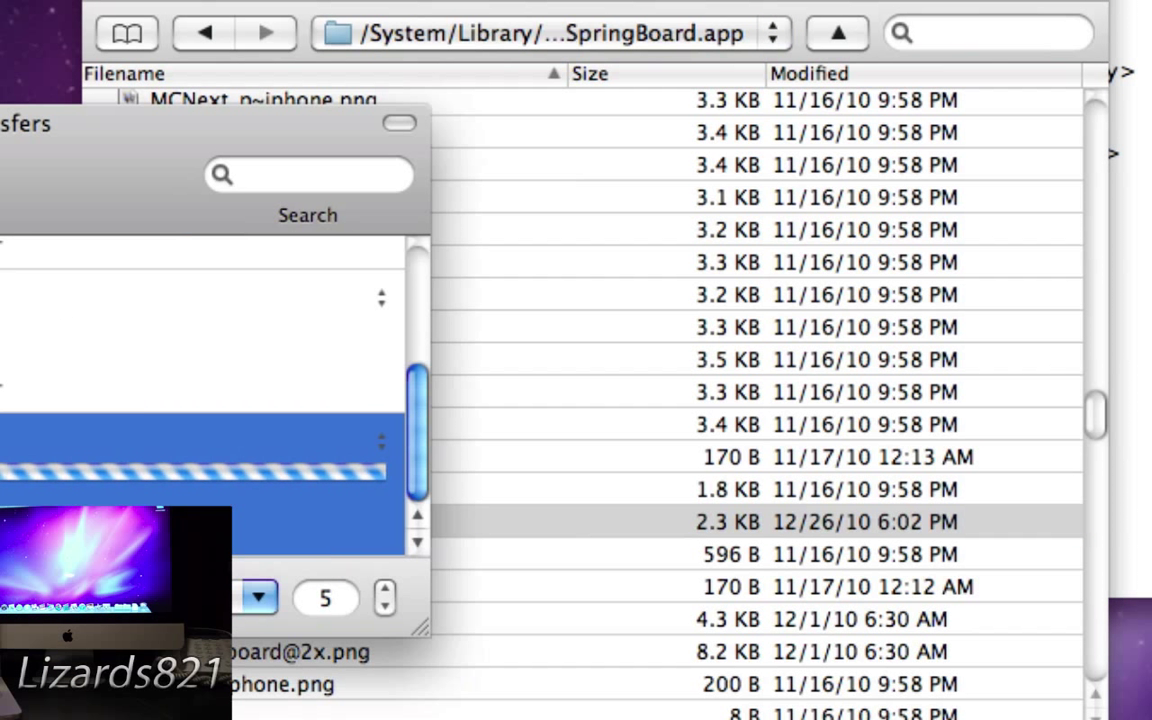
{"action": "left_click", "coordinate": [253, 405]}
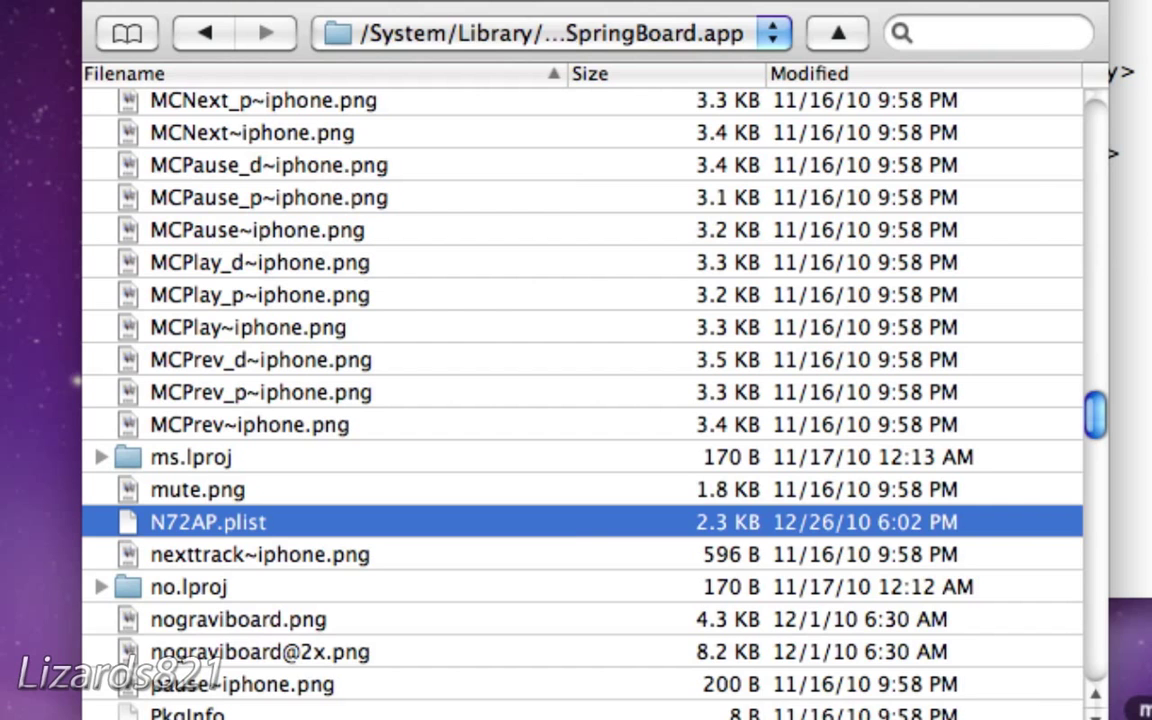
Open N72AP.plist in TextEdit and find the multitasking true entry after microphone
{"action": "key", "text": "super+Tab"}
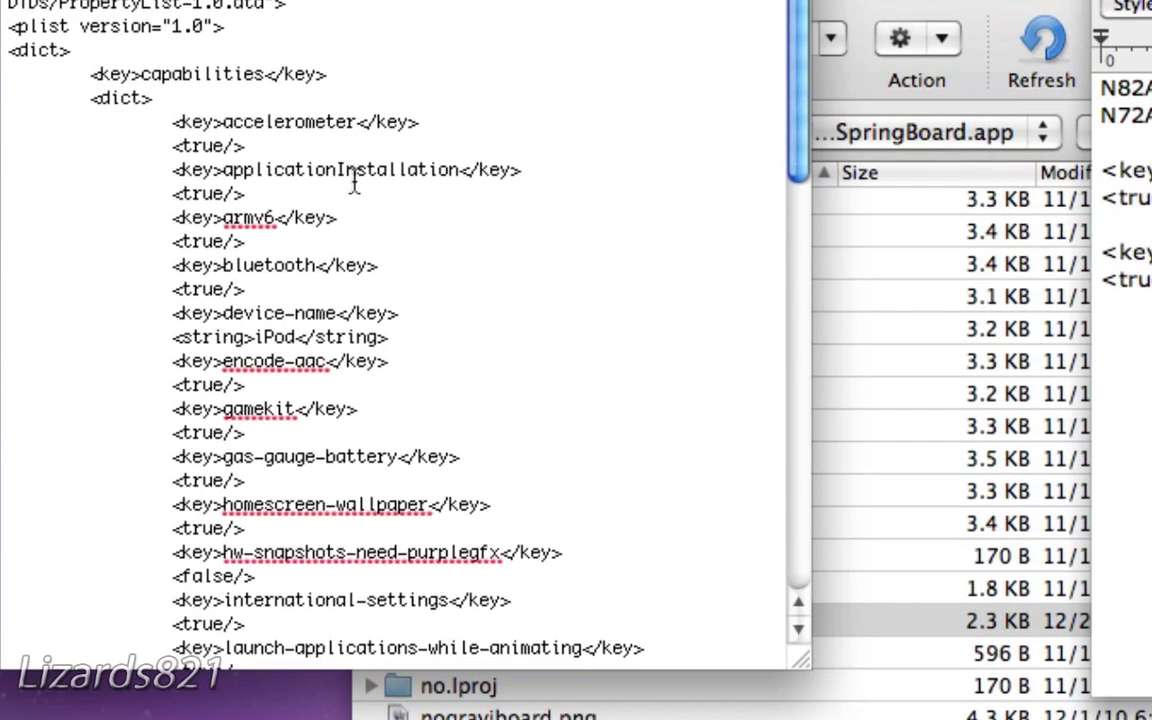
{"action": "scroll", "coordinate": [354, 182], "scroll_direction": "down", "scroll_amount": 1}
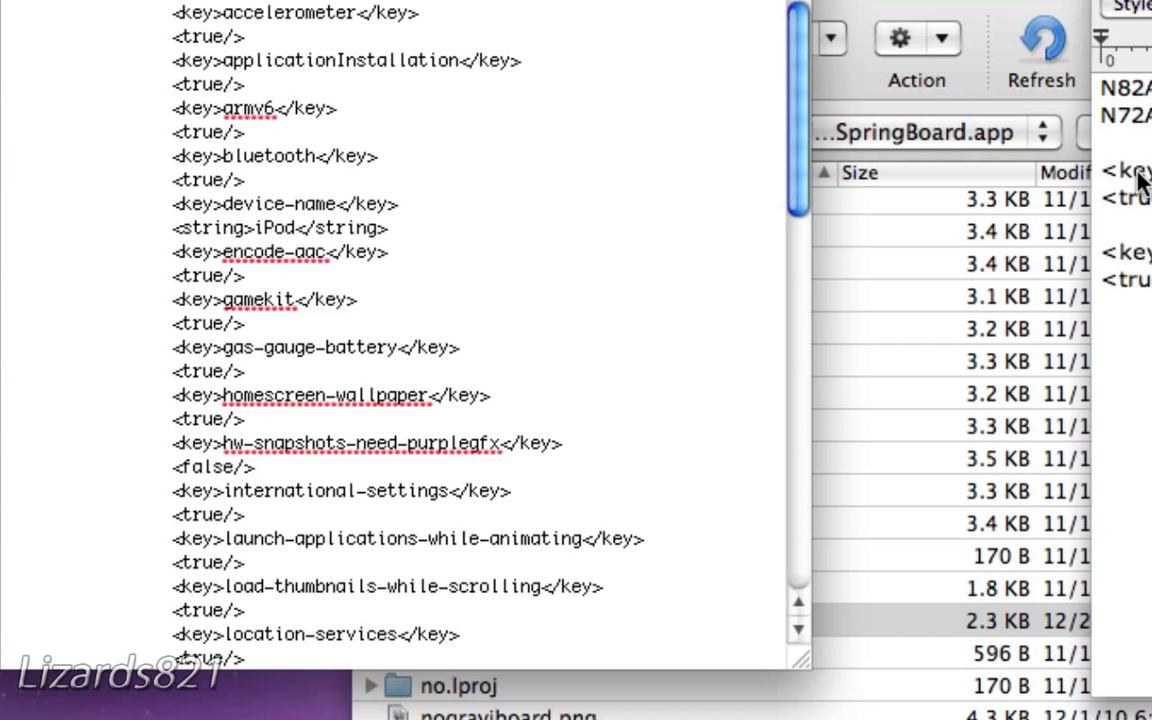
{"action": "scroll", "coordinate": [300, 328], "scroll_direction": "down", "scroll_amount": 2}
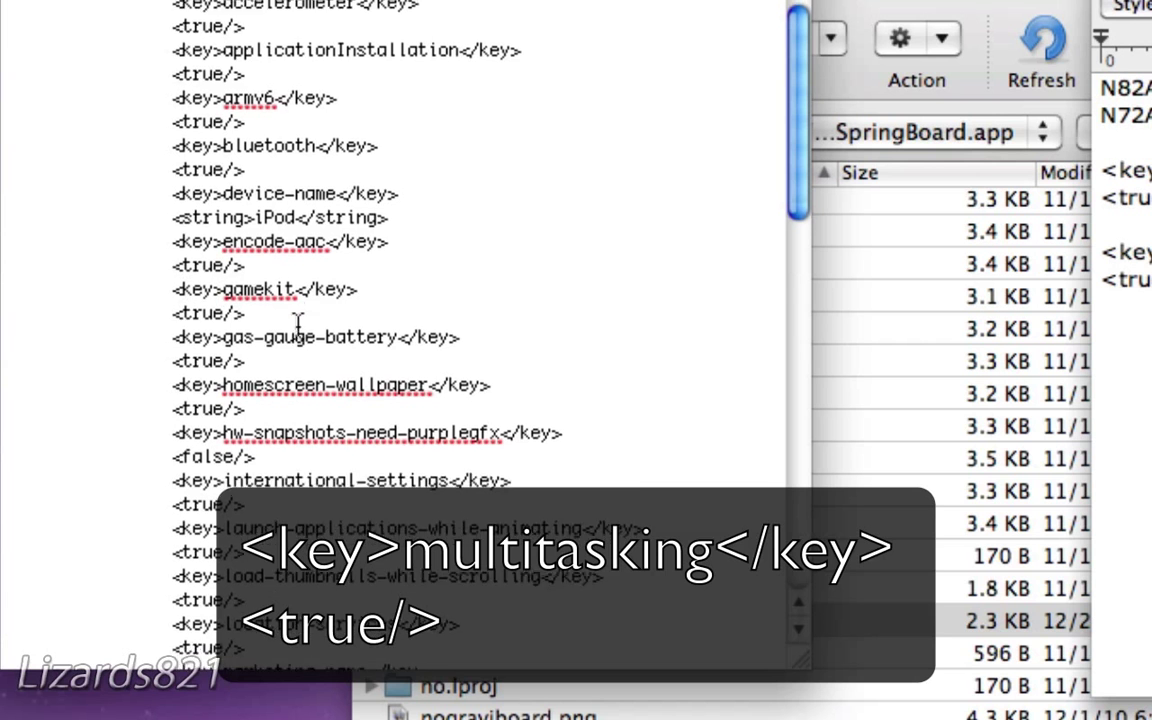
{"action": "scroll", "coordinate": [298, 327], "scroll_direction": "down", "scroll_amount": 1}
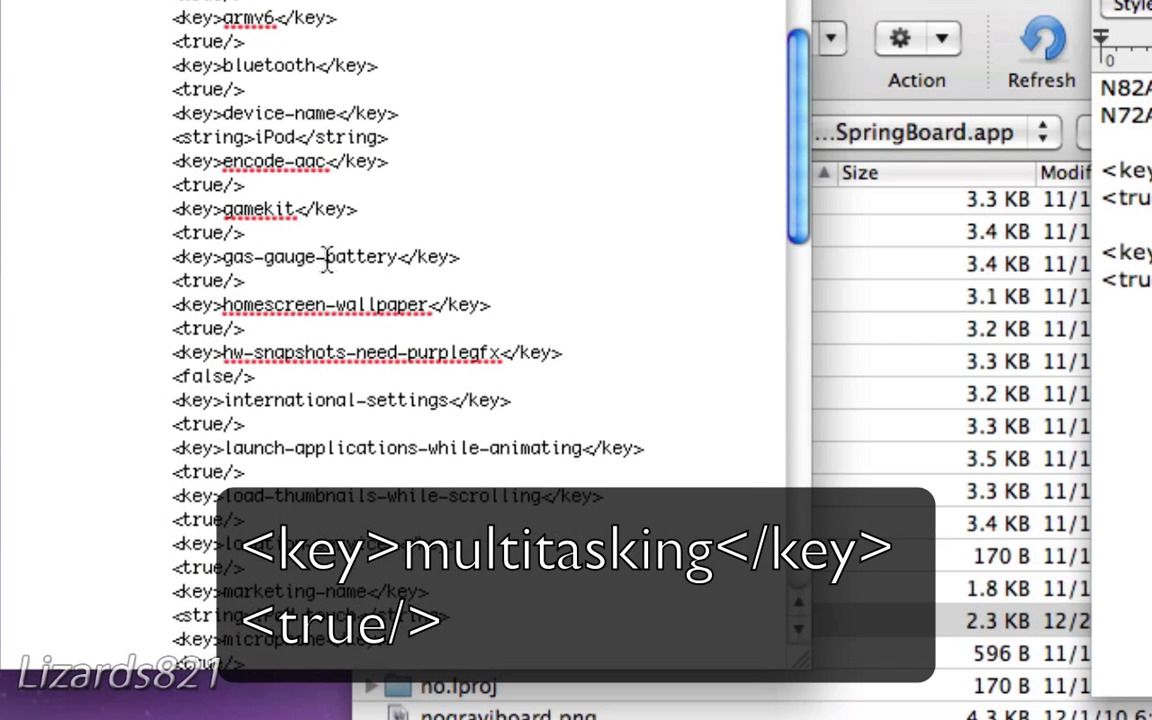
{"action": "scroll", "coordinate": [326, 257], "scroll_direction": "down", "scroll_amount": 2}
{"action": "scroll", "coordinate": [332, 257], "scroll_direction": "down", "scroll_amount": 3}
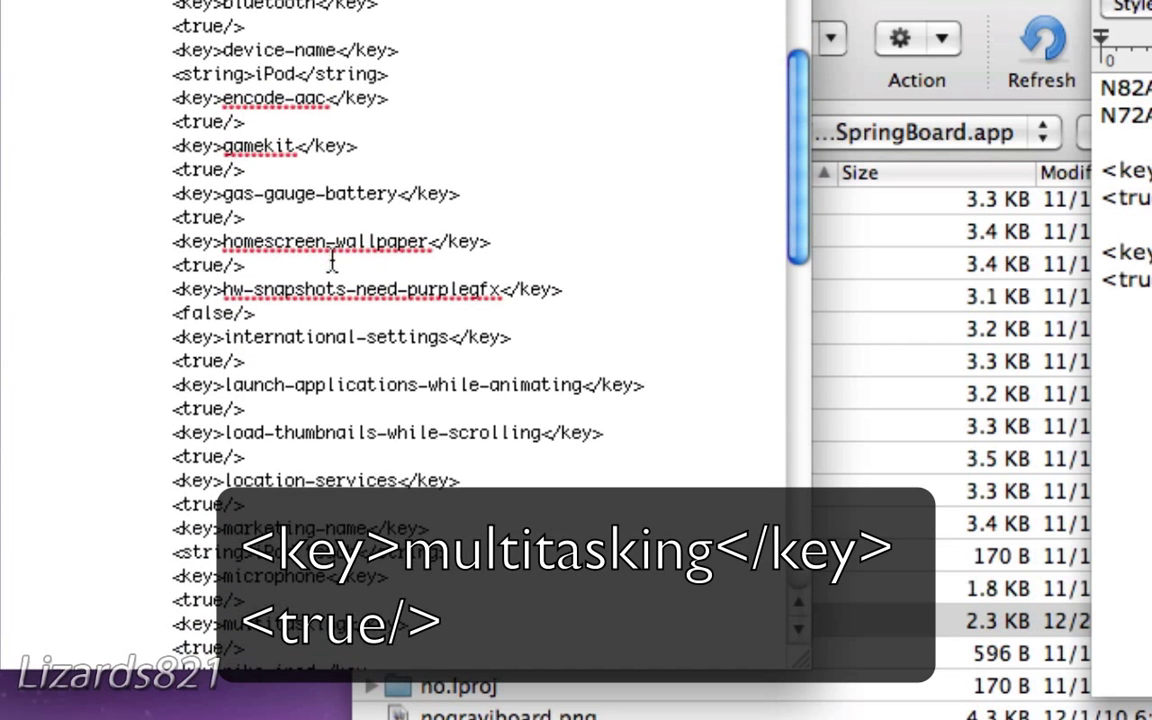
{"action": "scroll", "coordinate": [332, 260], "scroll_direction": "down", "scroll_amount": 3}
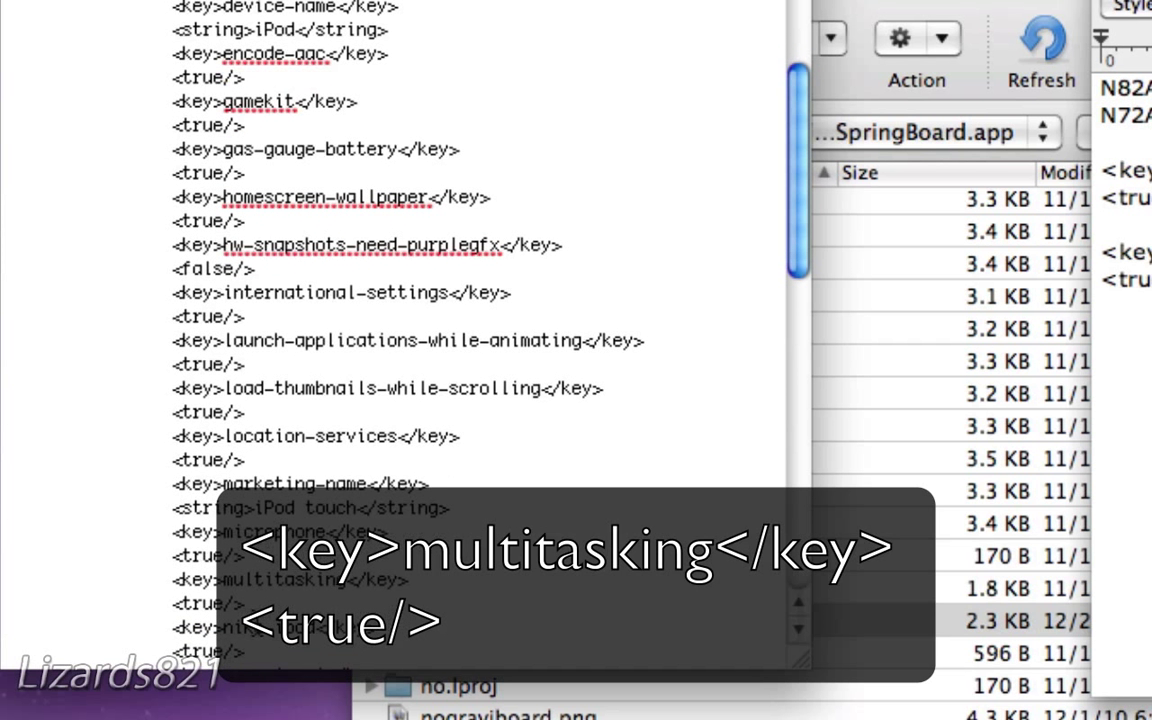
{"action": "left_click_drag", "start_coordinate": [250, 604], "coordinate": [178, 580]}
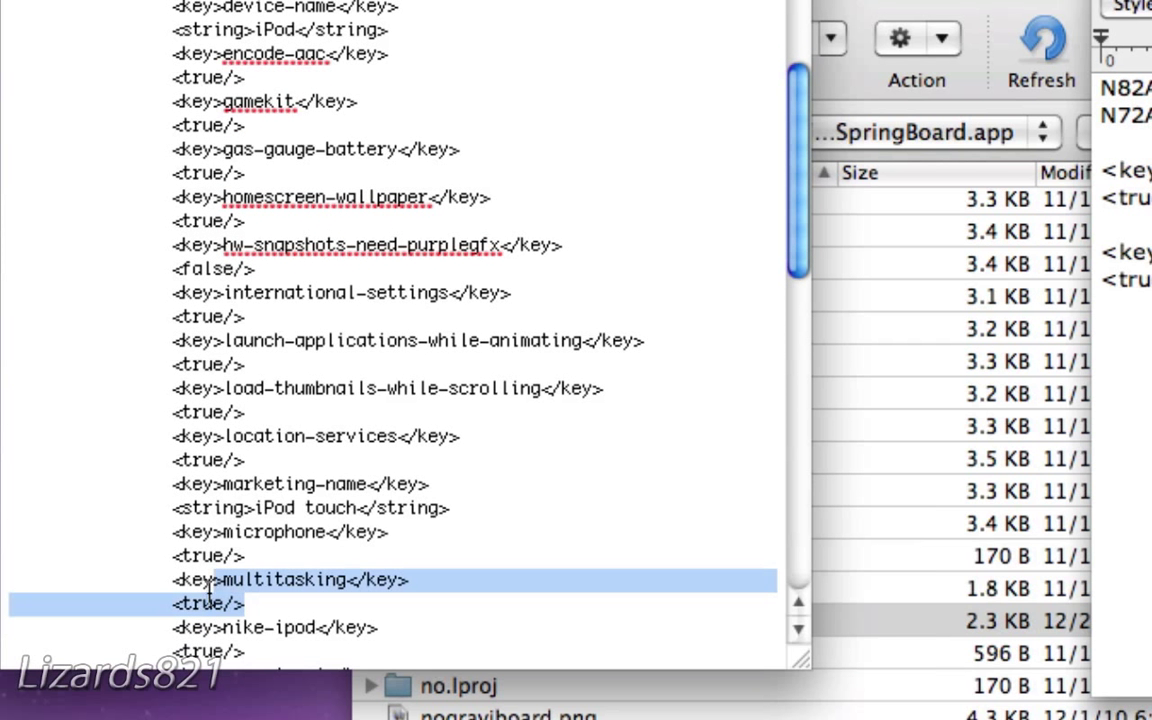
{"action": "left_click", "coordinate": [196, 580]}
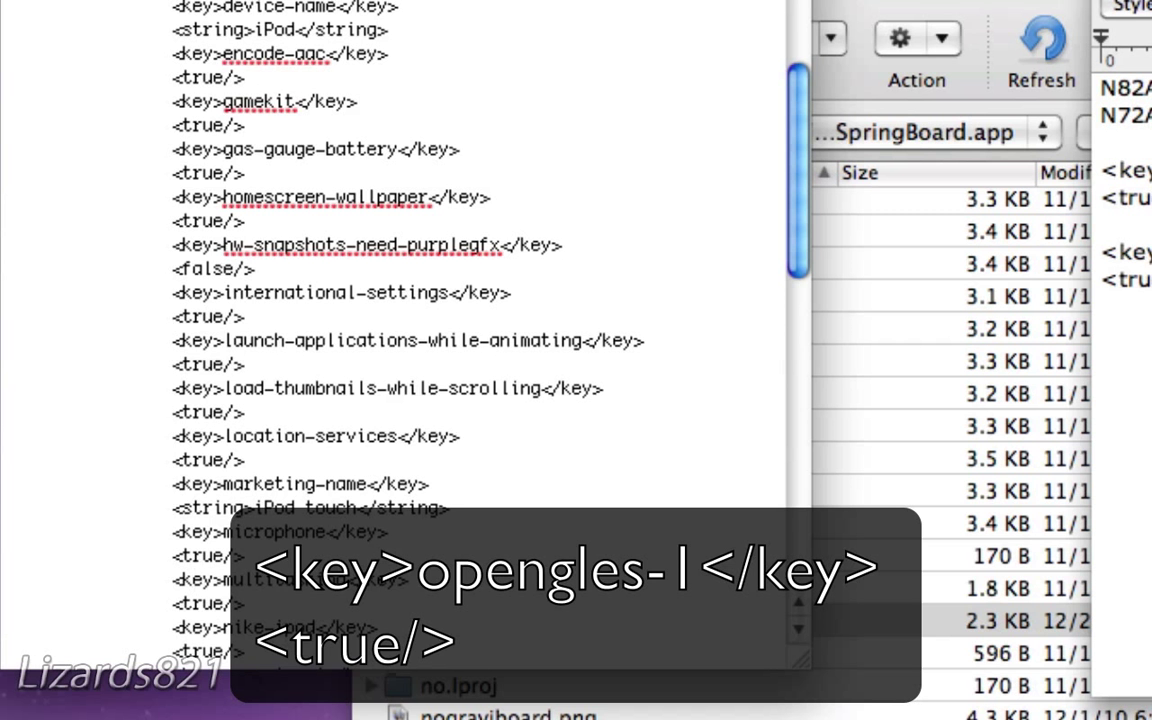
Change opengles-1 to opengles-2 in N72AP.plist and save the file
{"action": "scroll", "coordinate": [200, 580], "scroll_direction": "down", "scroll_amount": 5}
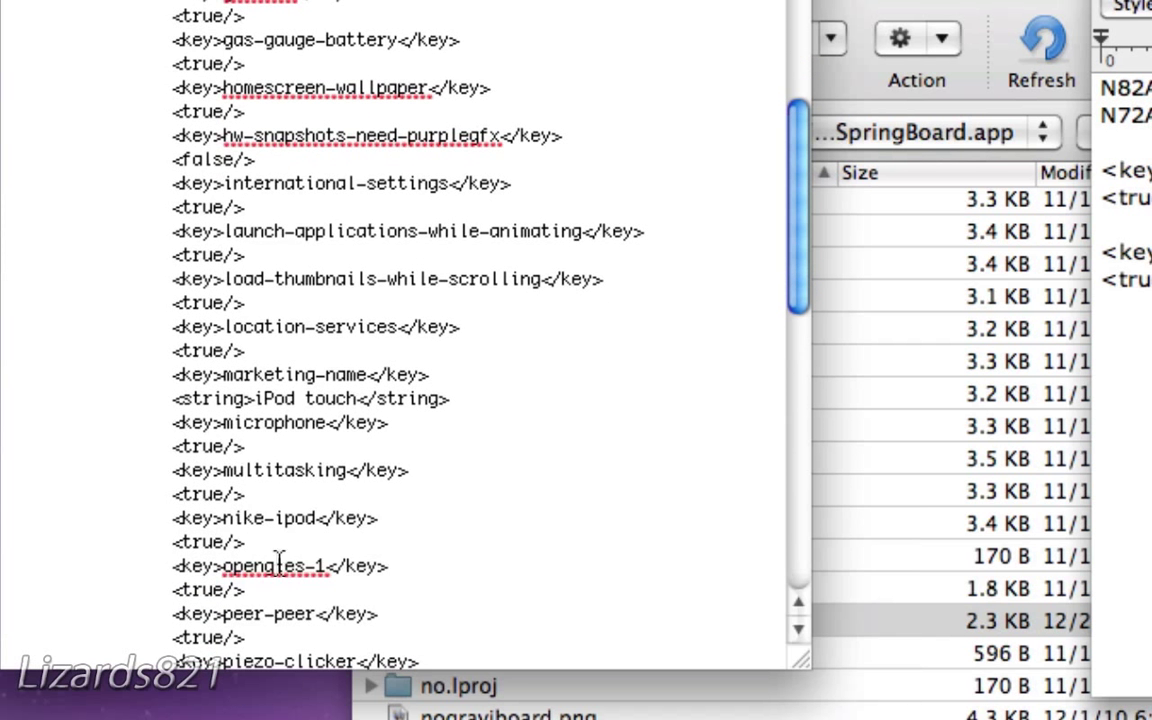
{"action": "left_click", "coordinate": [318, 566]}
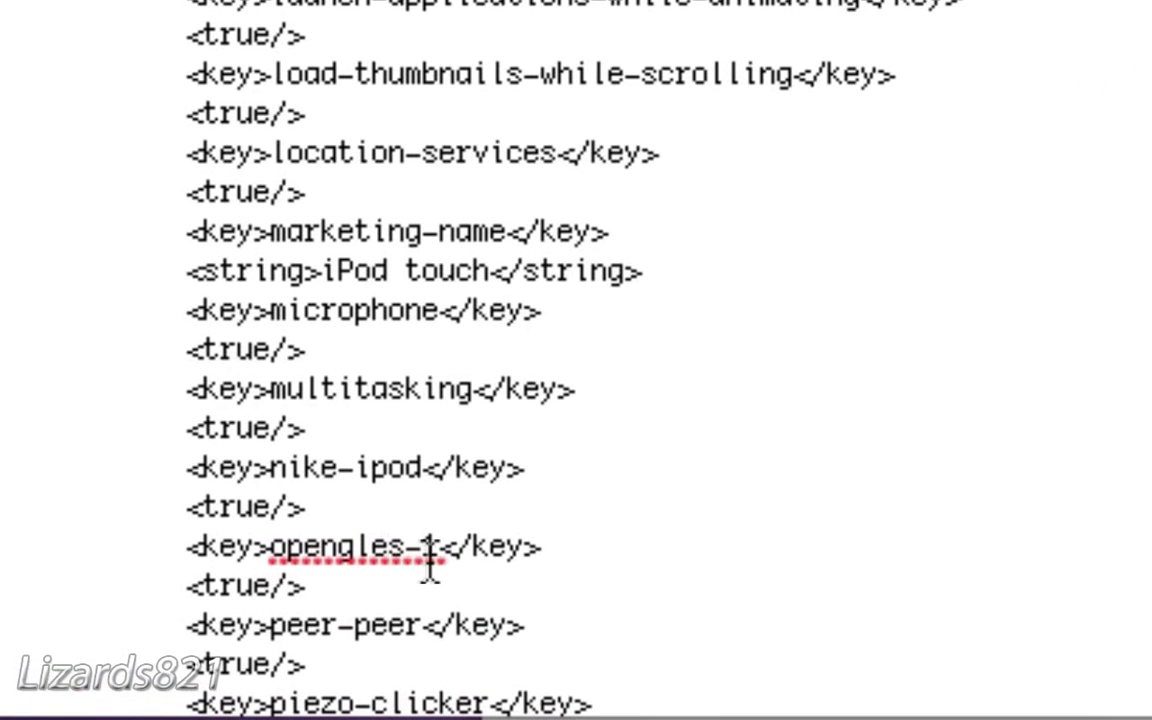
{"action": "key", "text": "Delete"}
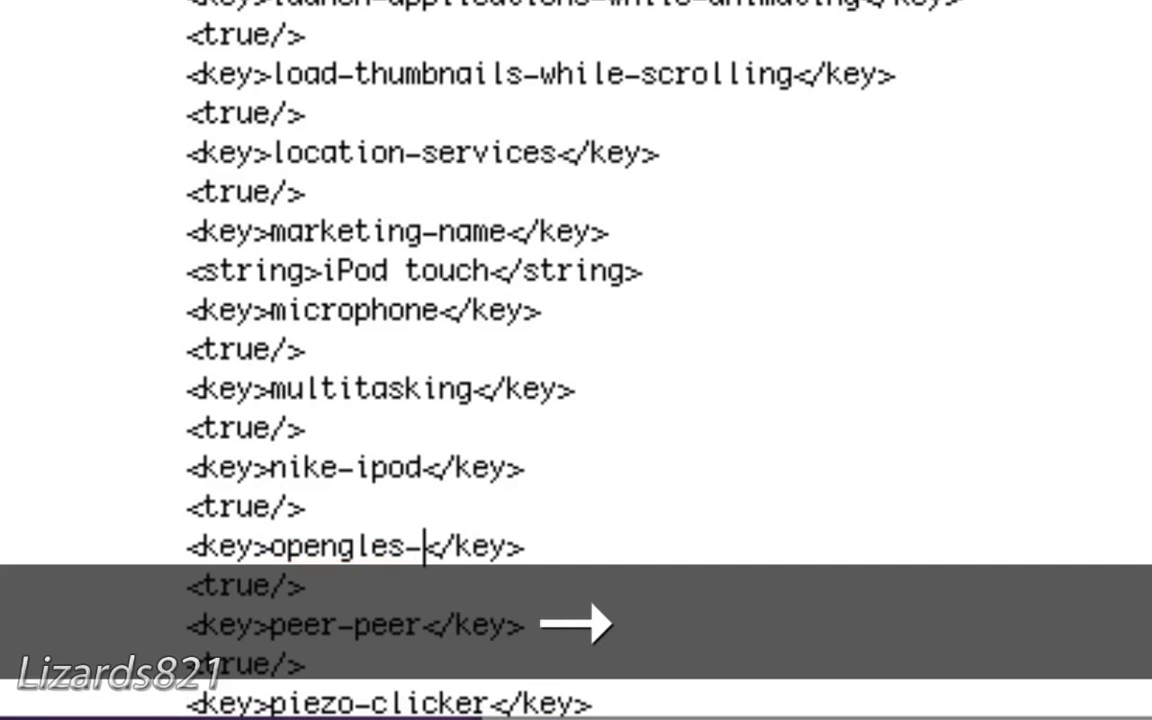
{"action": "type", "text": "2"}
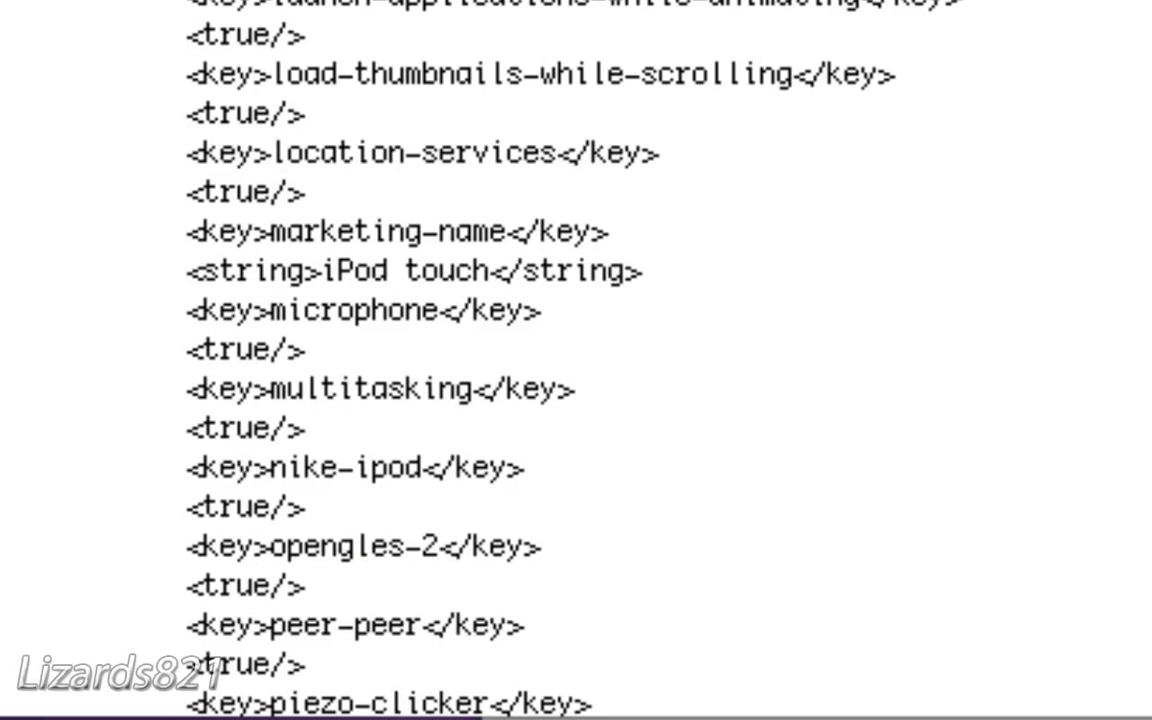
{"action": "key", "text": "super+s"}
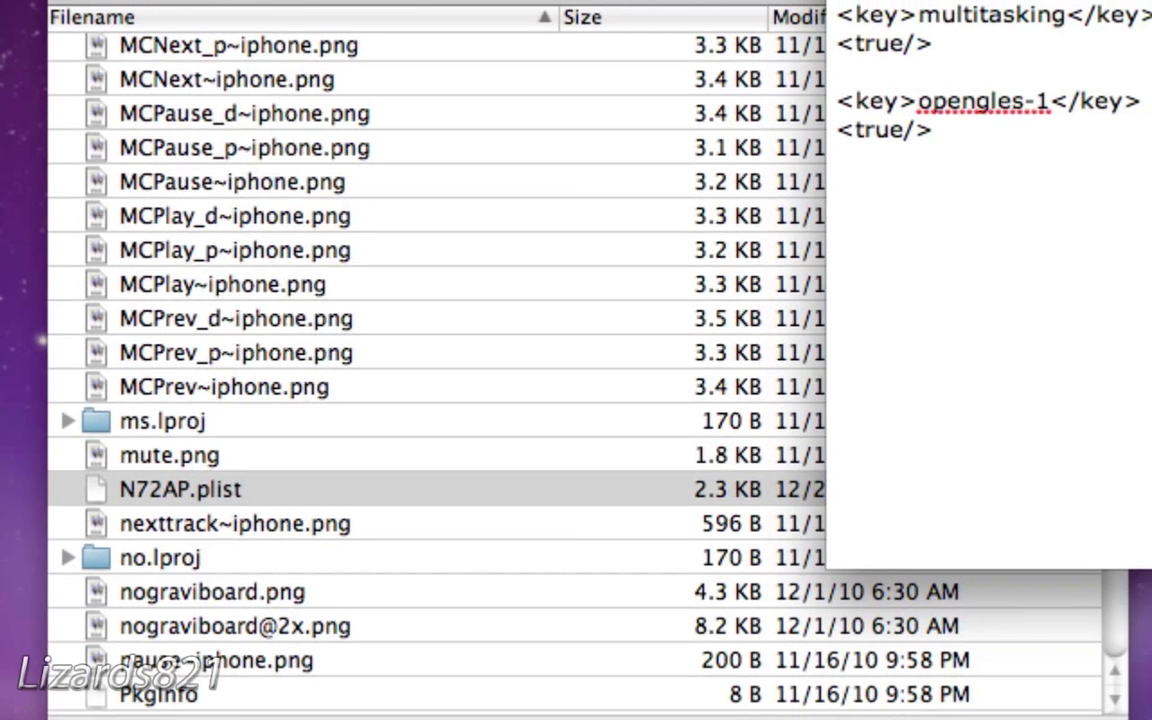
Upload the edited N72AP.plist into SpringBoard.app, allowing access and confirming the overwrite
{"action": "key", "text": "super+m"}
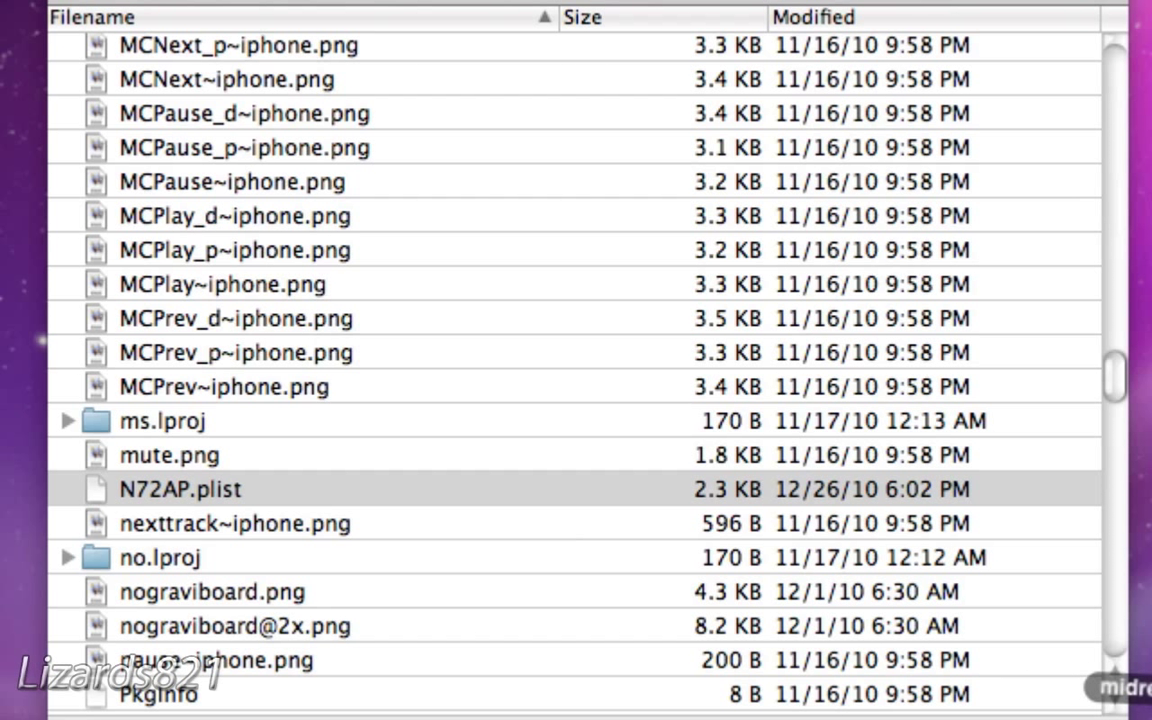
{"action": "left_click_drag", "start_coordinate": [1000, 620], "coordinate": [436, 382]}
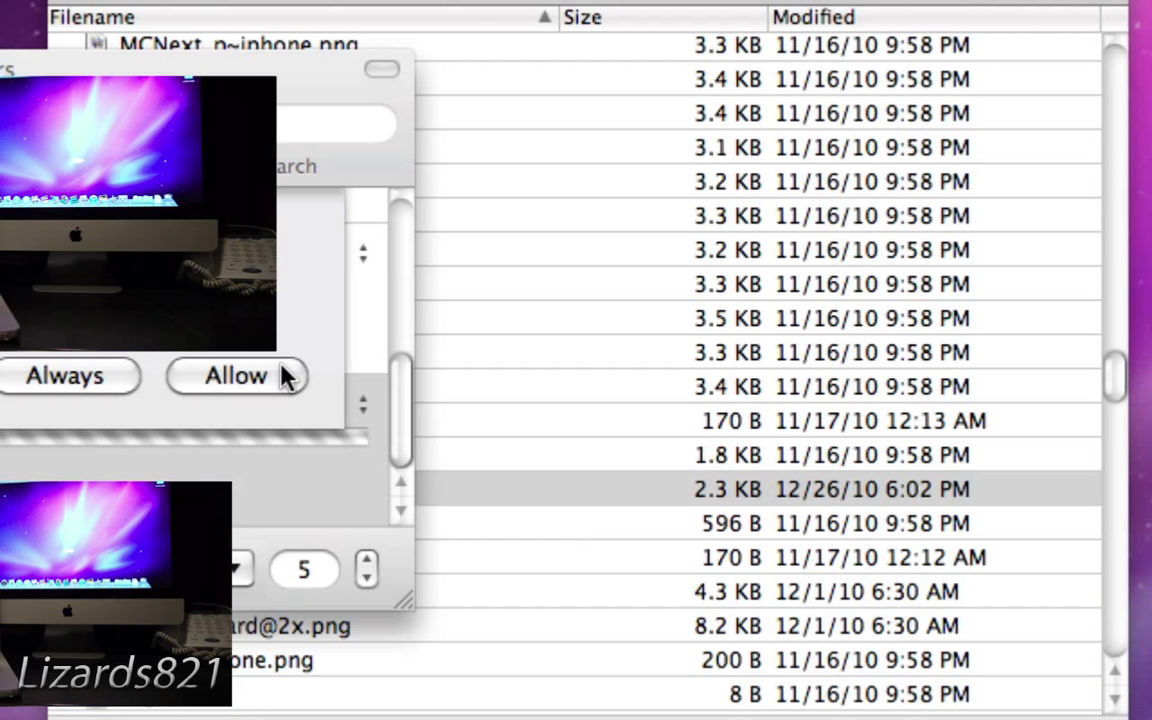
{"action": "left_click", "coordinate": [285, 376]}
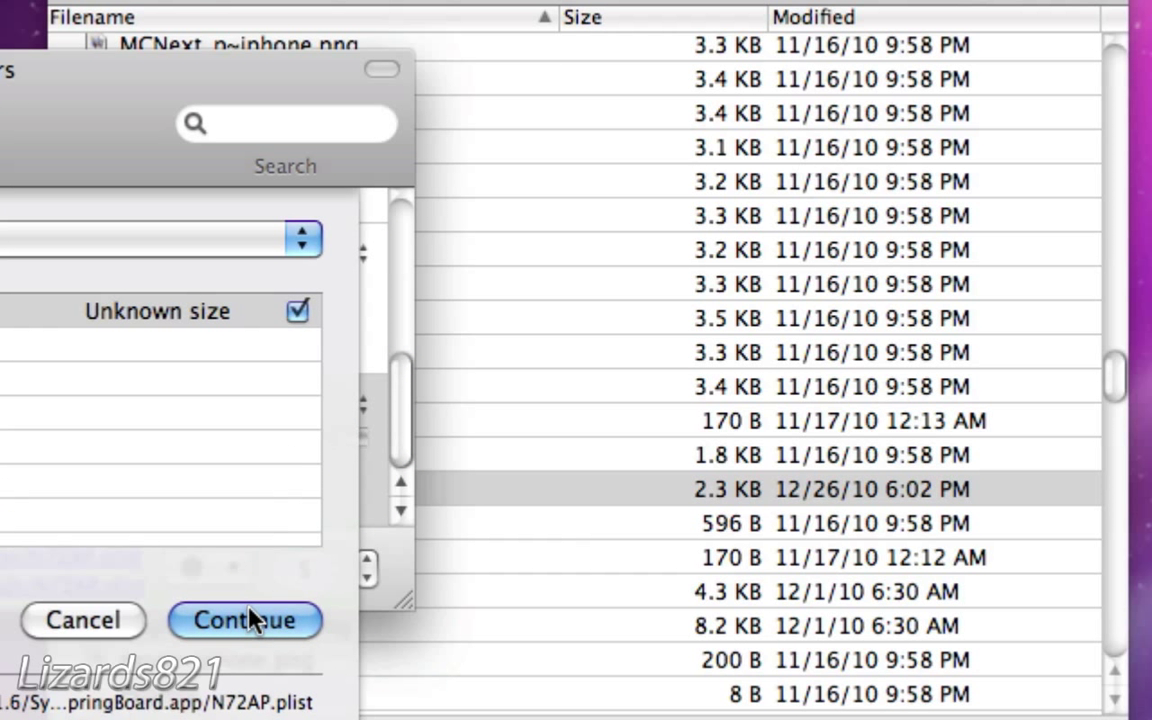
{"action": "key", "text": "Return"}
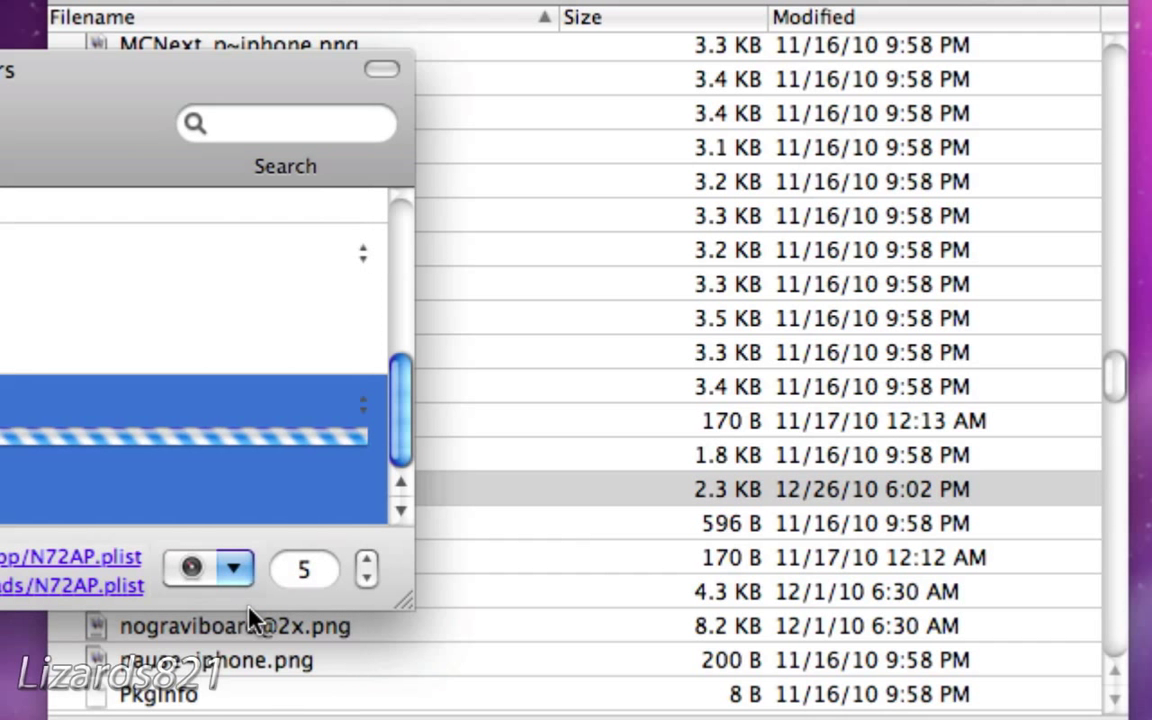